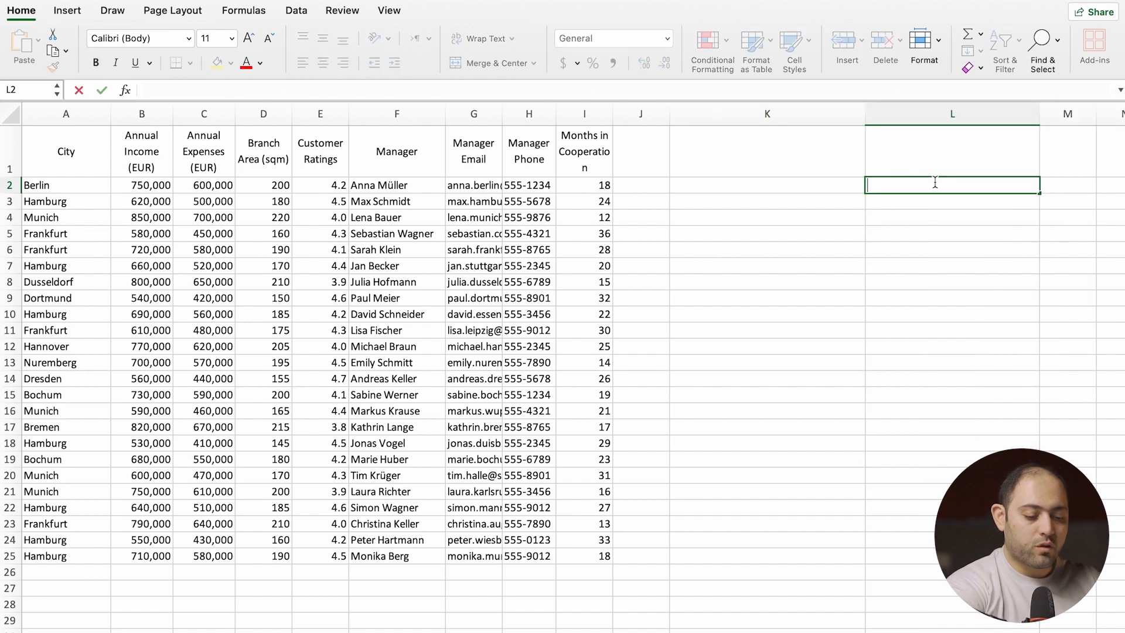
Start an XLOOKUP formula in cell L2 with "Hamburg" as the lookup value.
text(=)
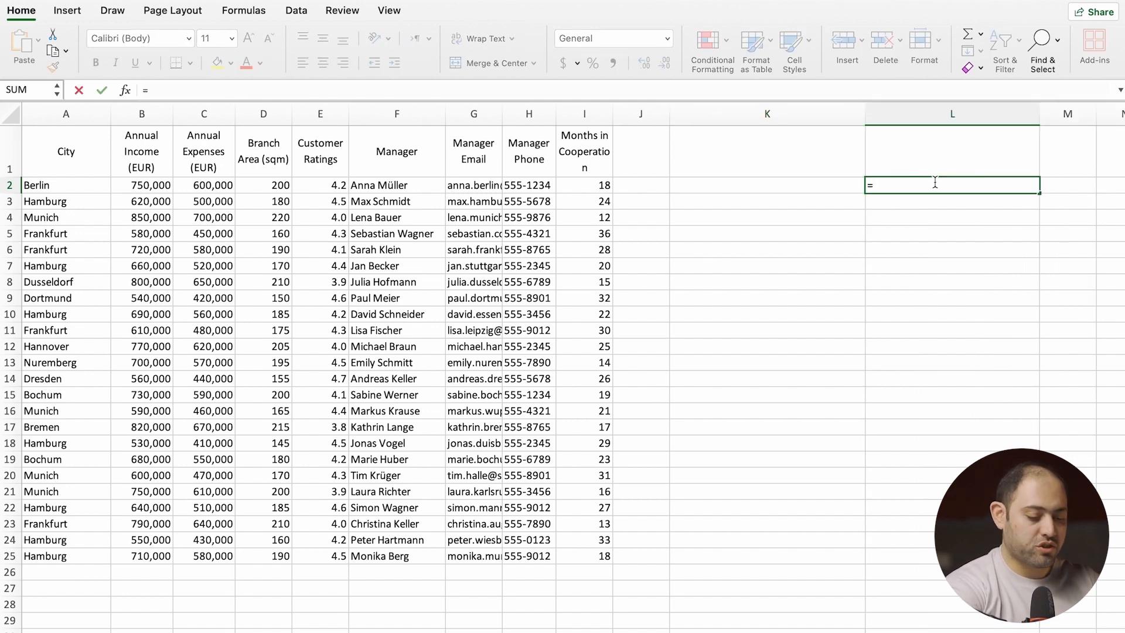
text(xloo)
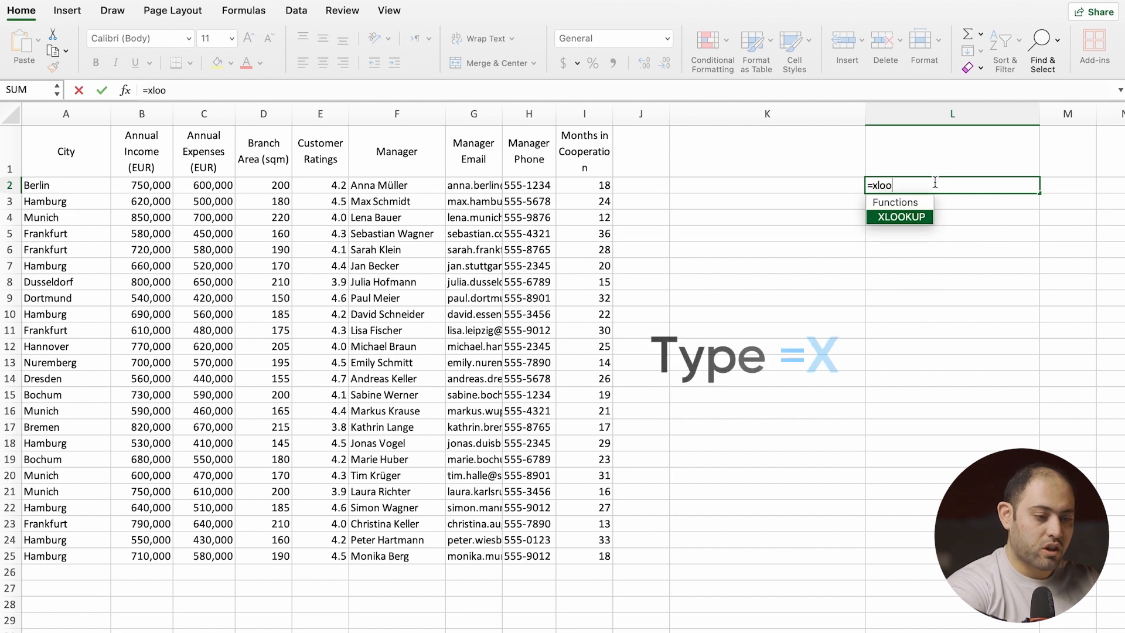
text(kup)
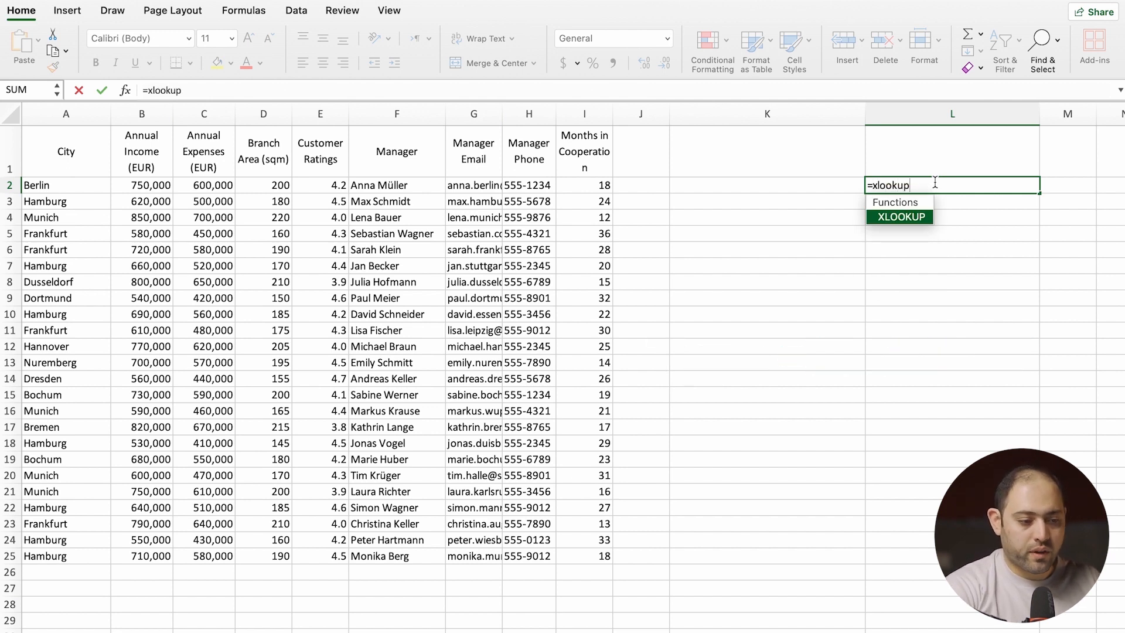
double_click(893, 218)
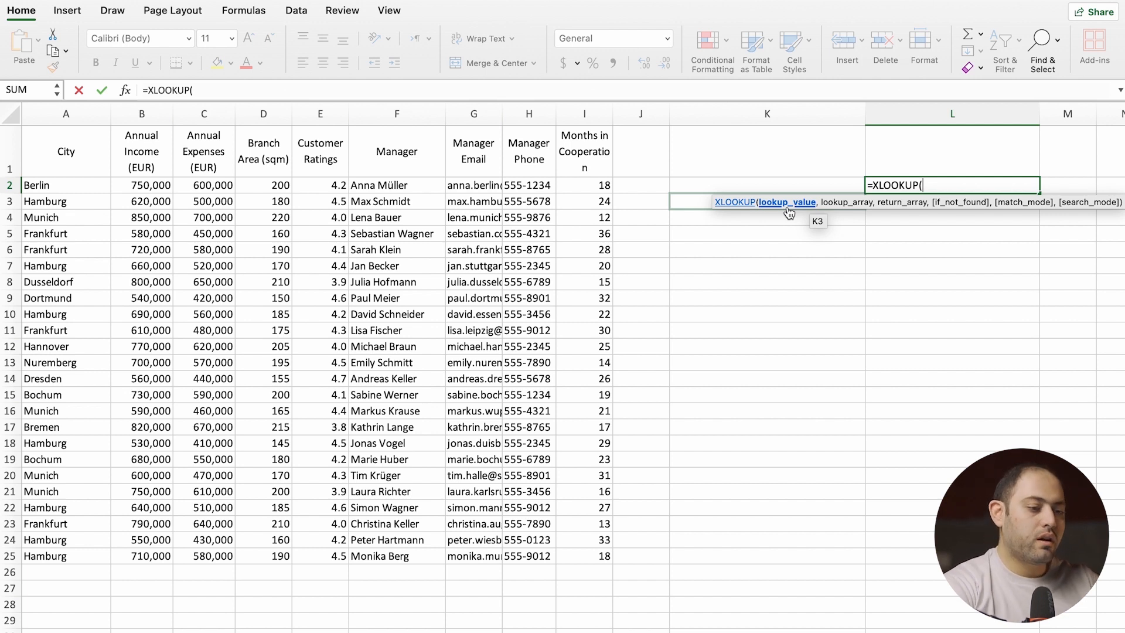
text("Hamburg)
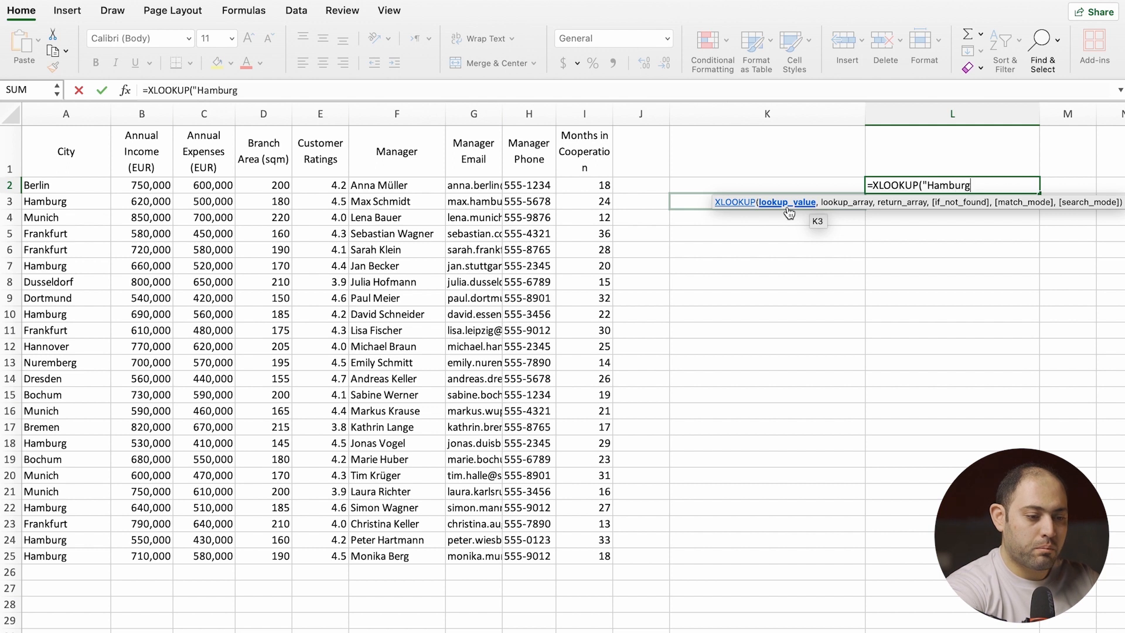
text(",)
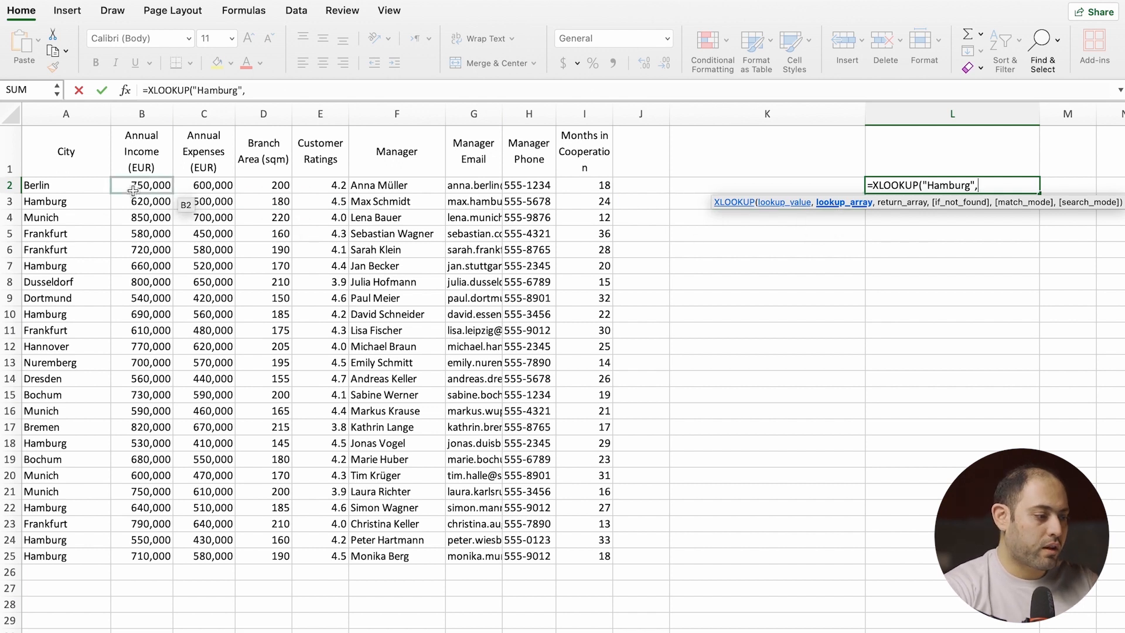
Give the XLOOKUP the city column A2:A25 as lookup array and the manager emails G2:G25 as return array.
click(88, 192)
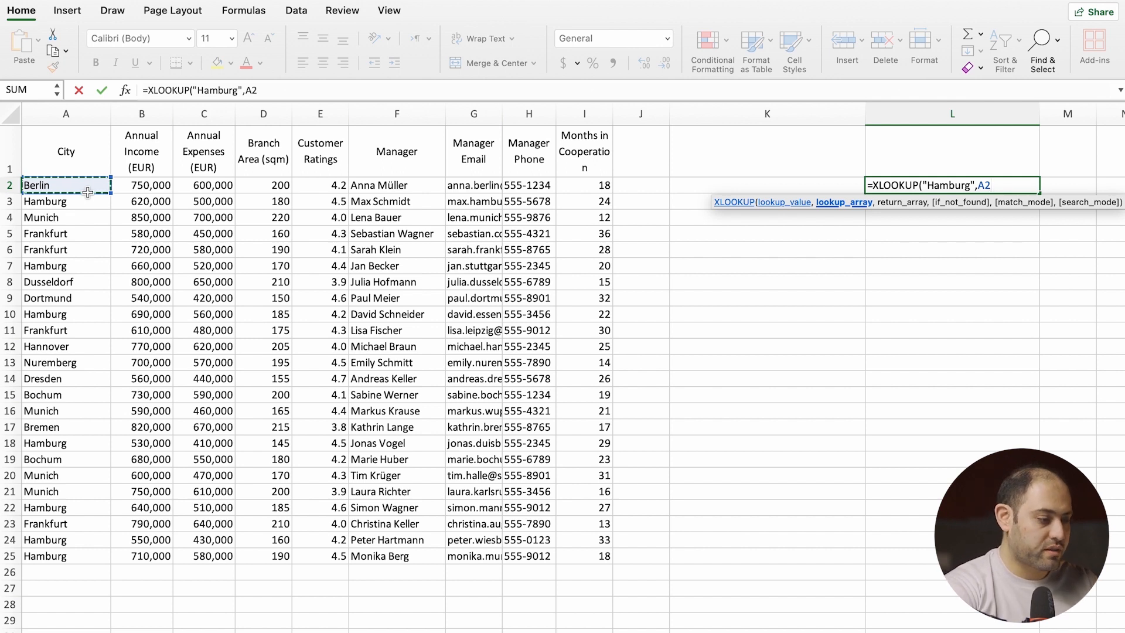
key(ctrl+shift+Down)
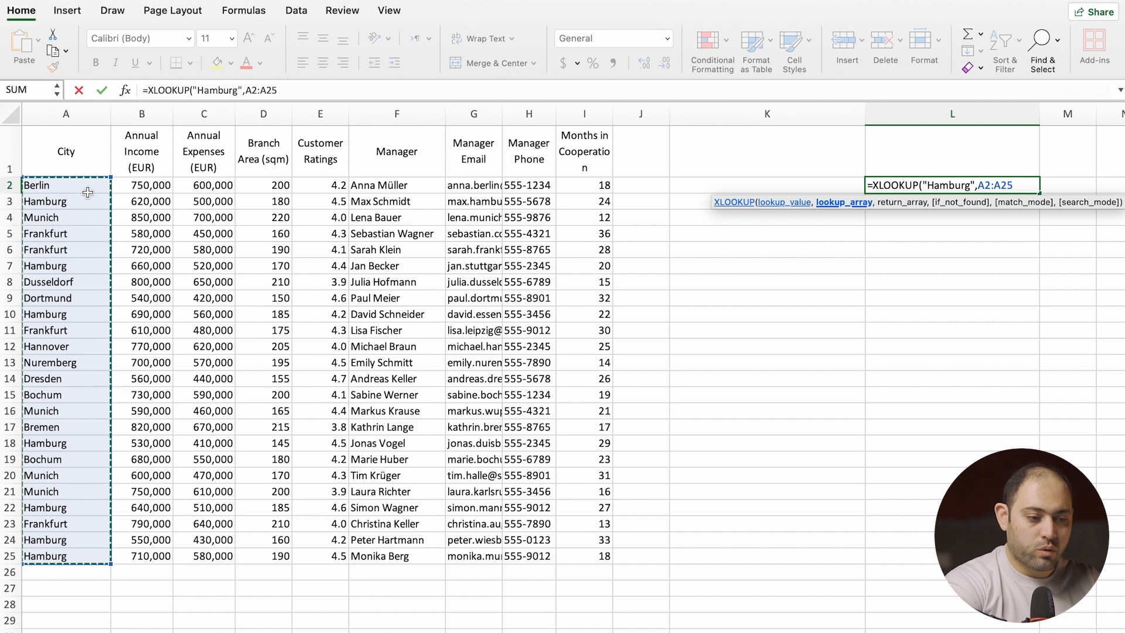
text(,)
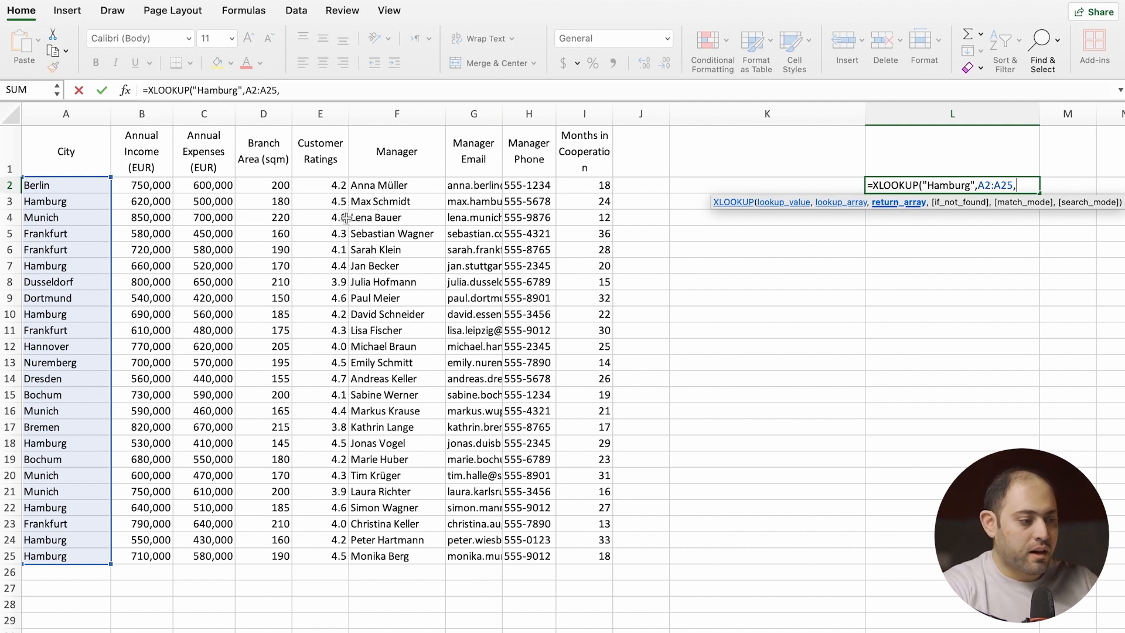
click(465, 188)
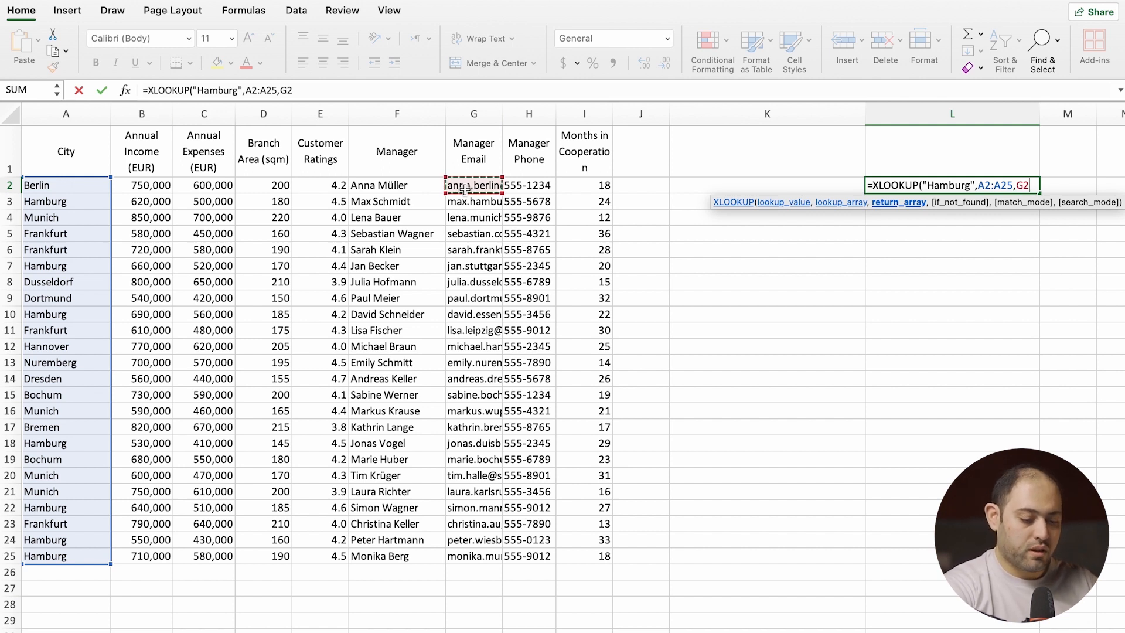
key(ctrl+shift+Down)
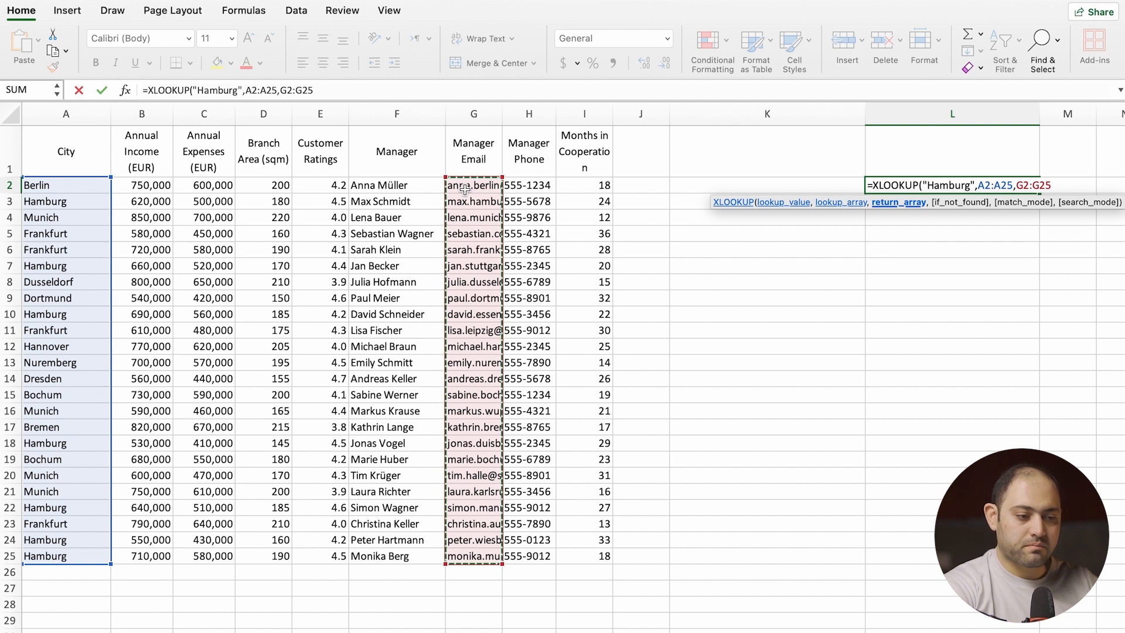
text(,)
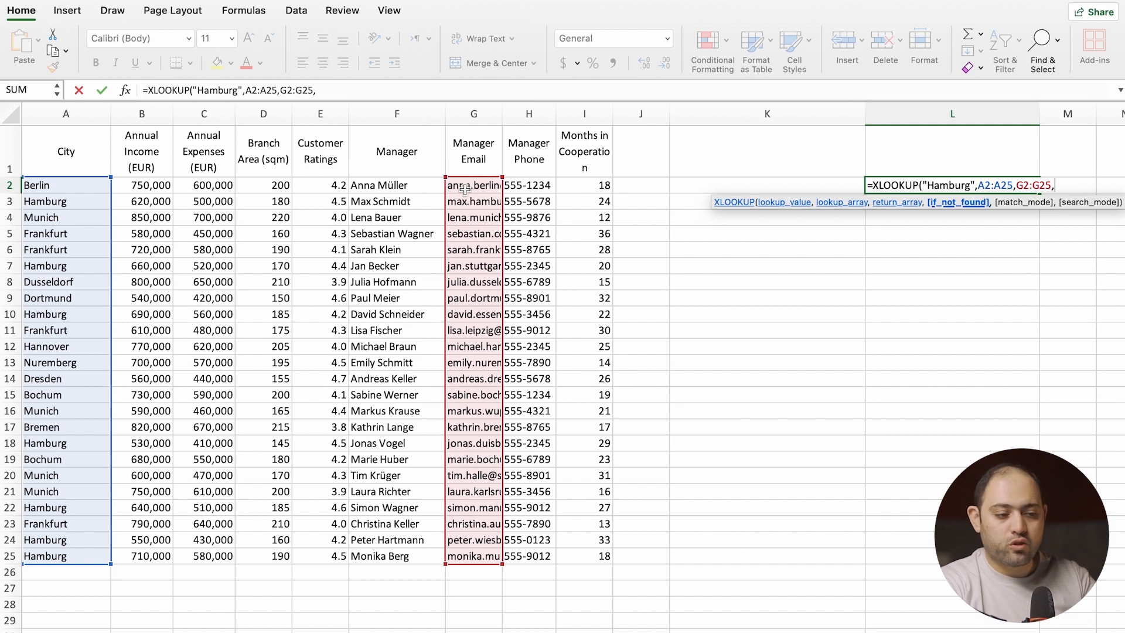
Add "I couldn't find it" as the formula's if-not-found text and complete the XLOOKUP in L2.
text(")
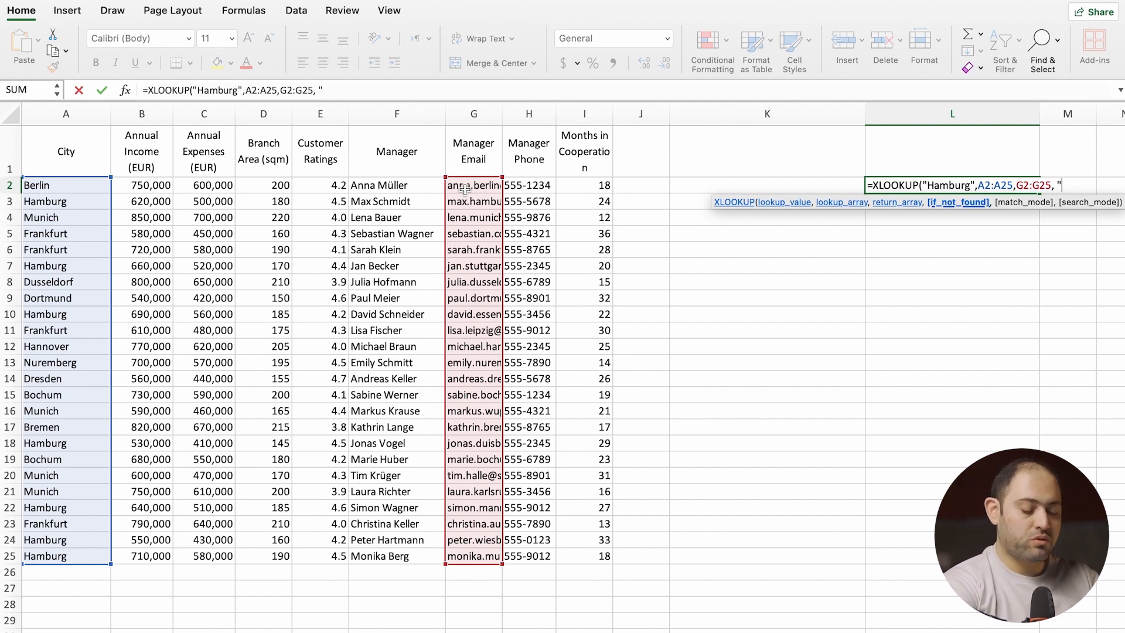
text(I couldn't f)
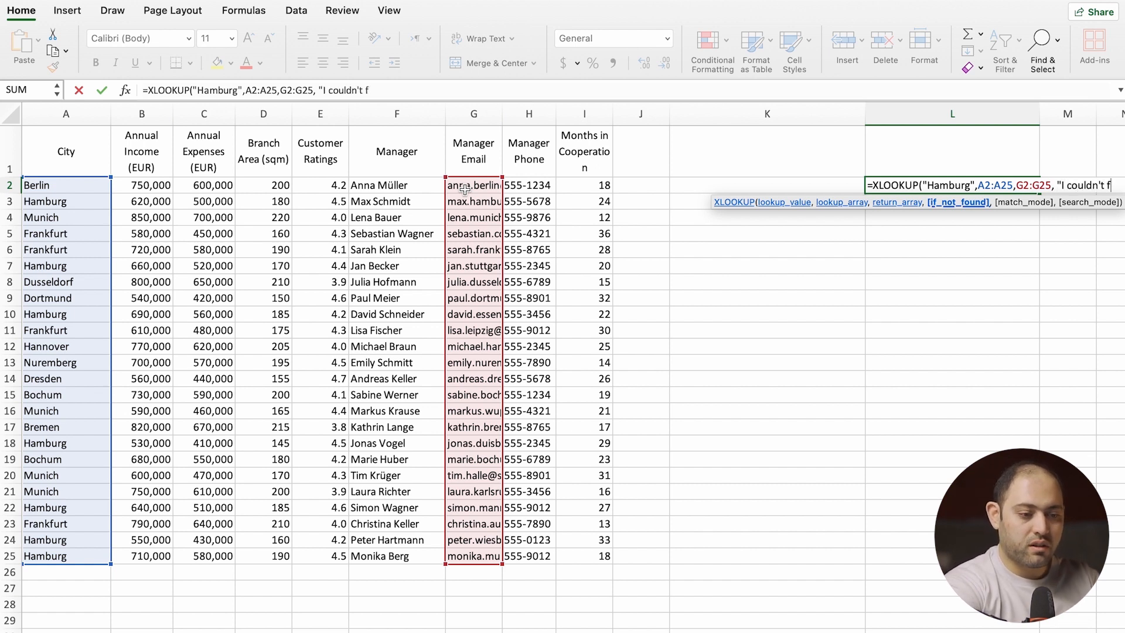
text(ind it")
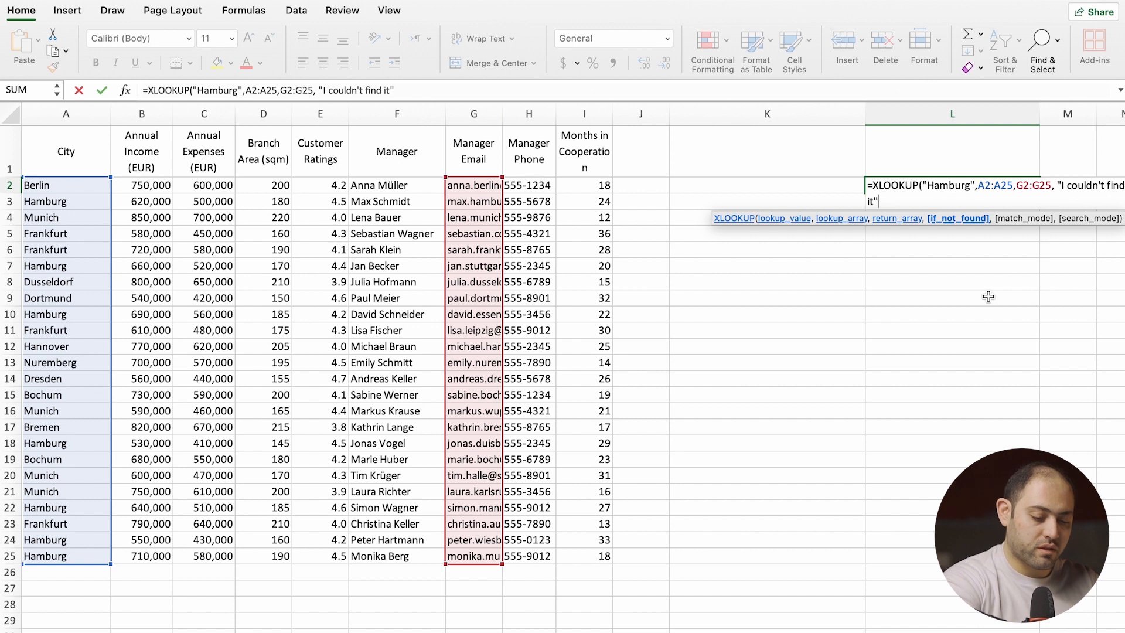
text())
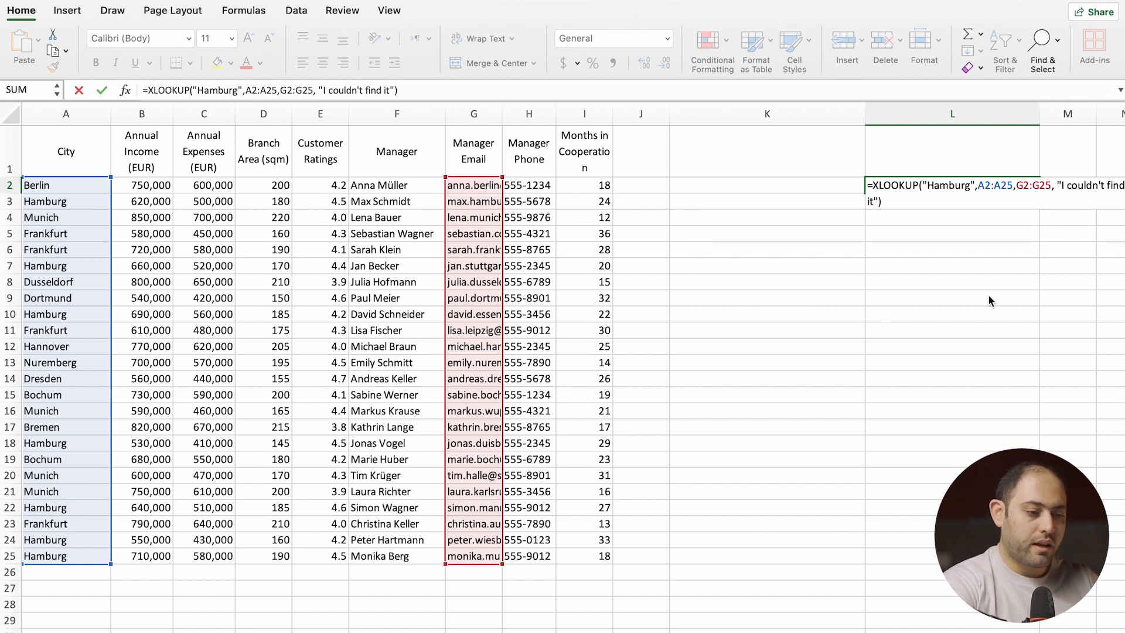
key(Return)
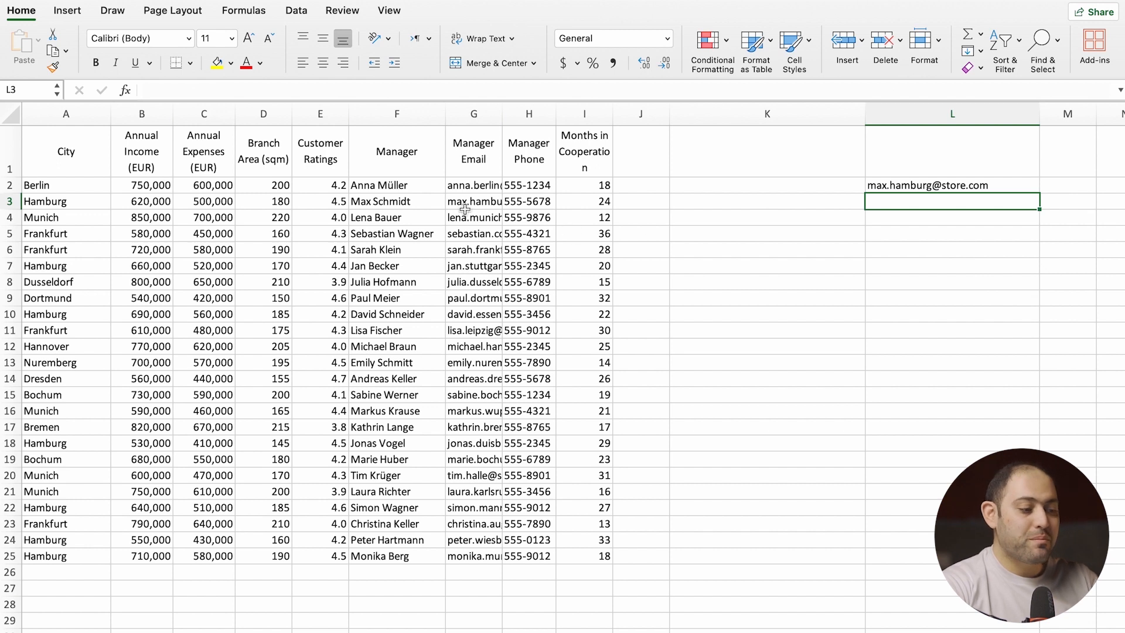
click(1015, 185)
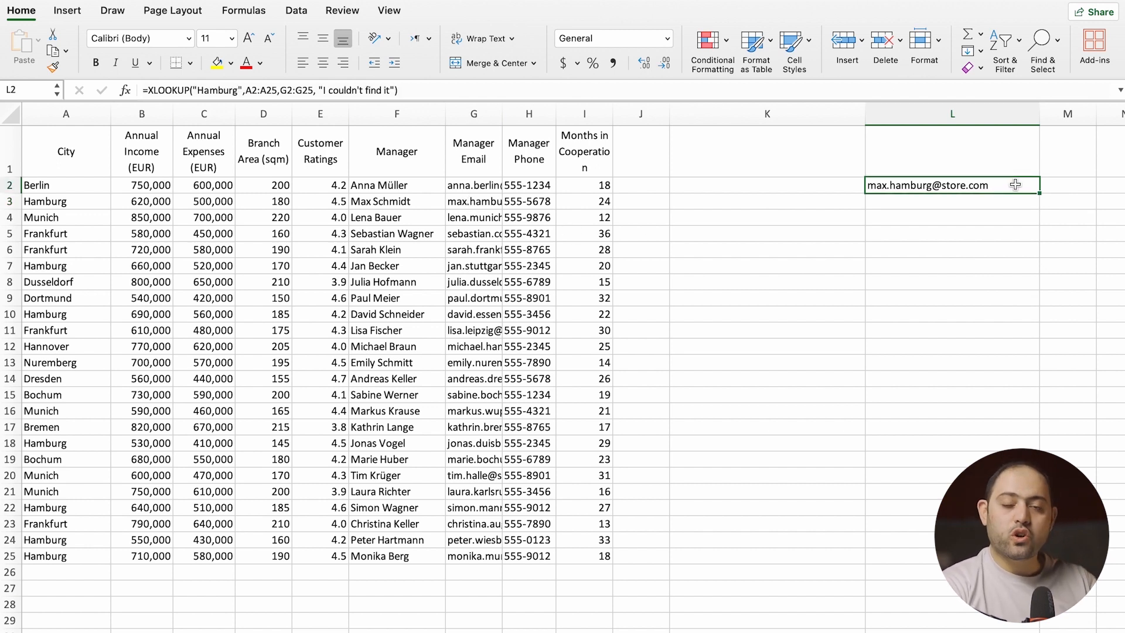
Label the lookup result by entering "Email of one of the hamburg managers" in cell K2.
click(805, 188)
text(Email )
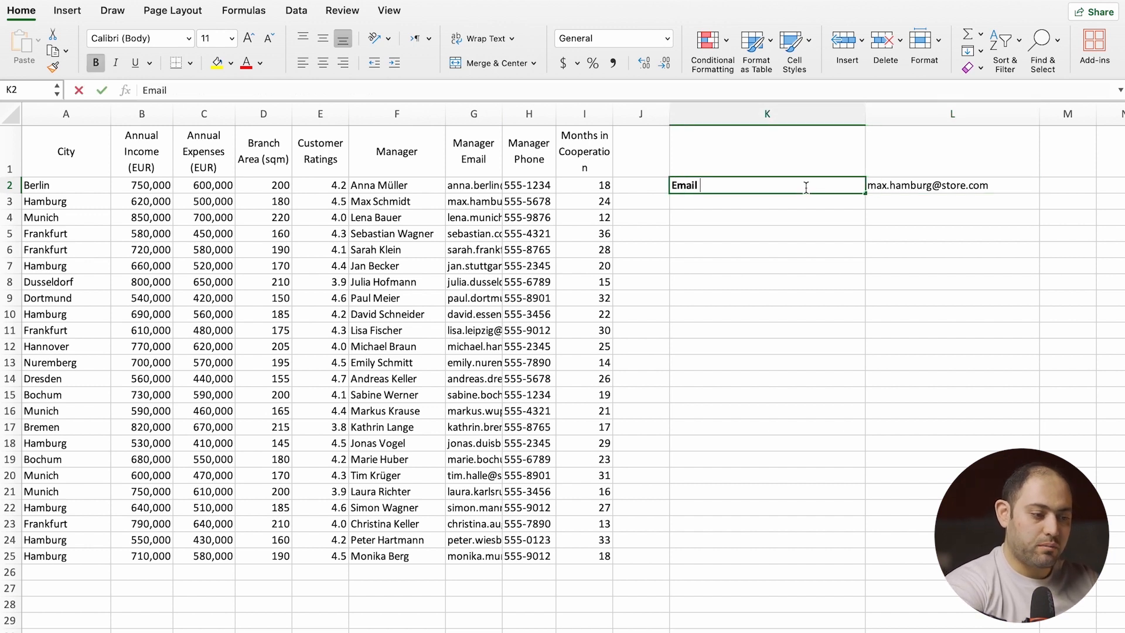
text(of one of the han)
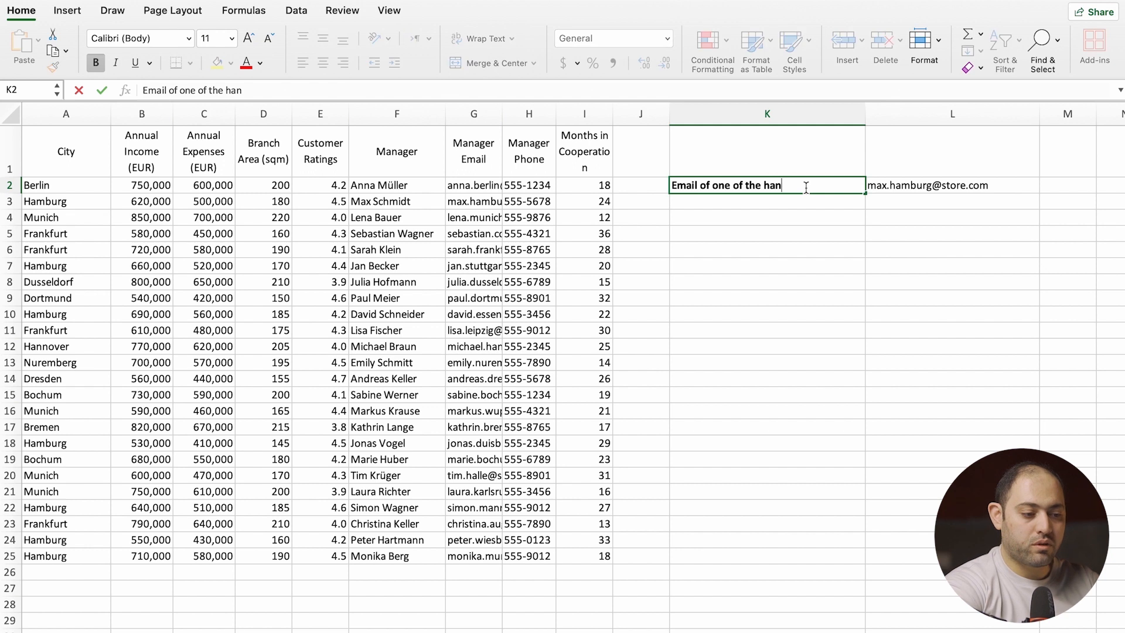
key(BackSpace)
text(mbur)
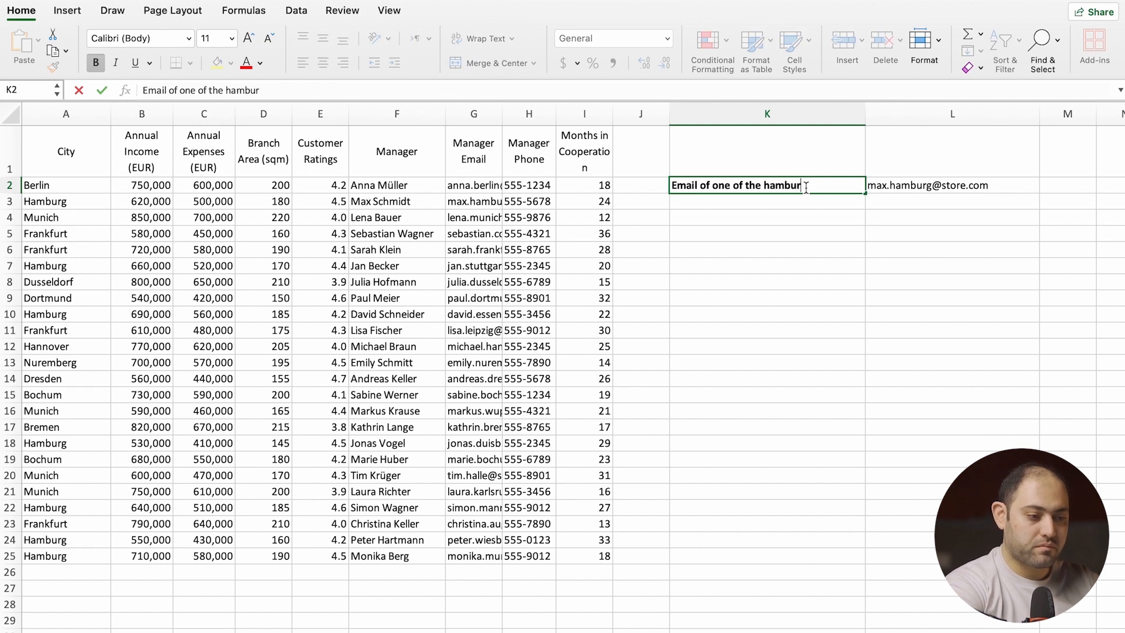
text(g managers)
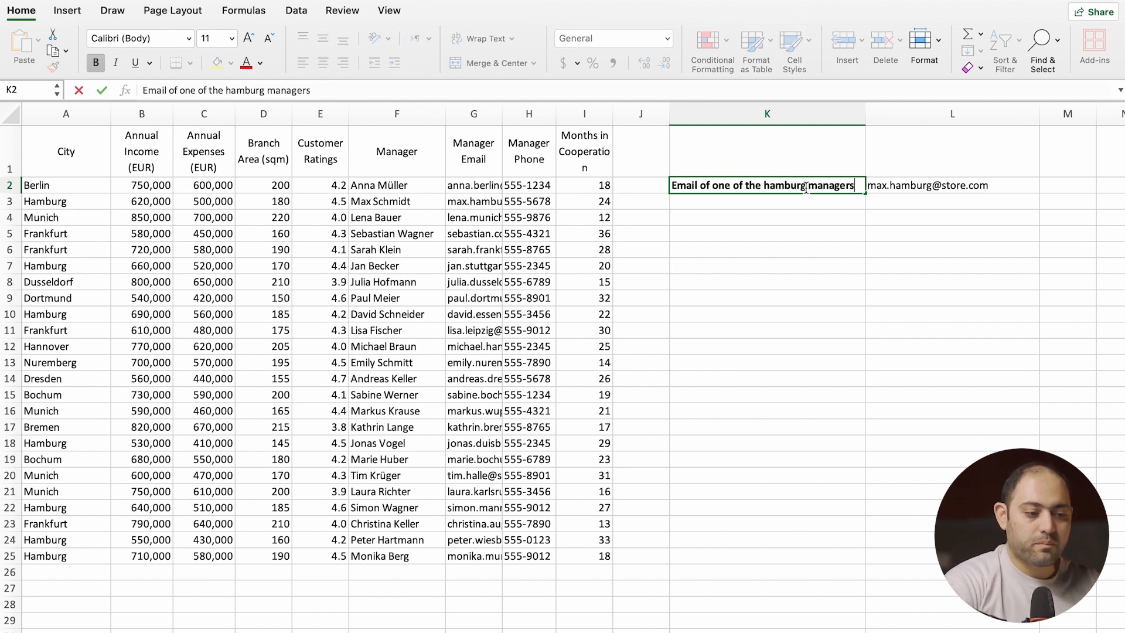
click(911, 199)
Misspell the lookup value in the L2 formula as "Habmurg" to test the if-not-found text.
click(968, 185)
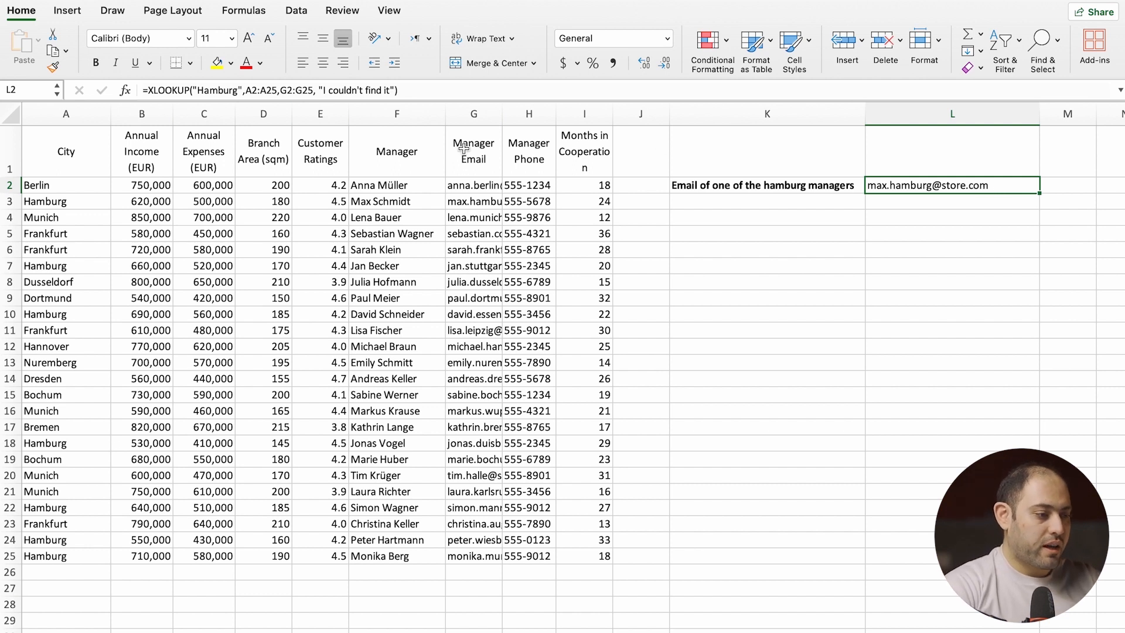
click(397, 90)
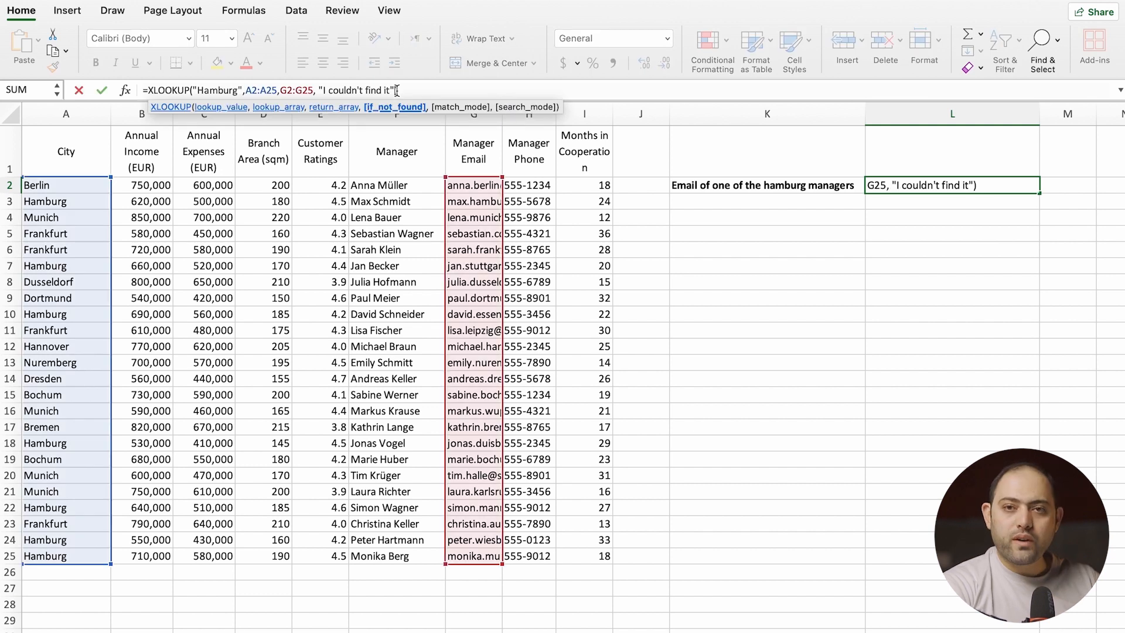
click(225, 92)
key(BackSpace)
key(BackSpace)
text(bm)
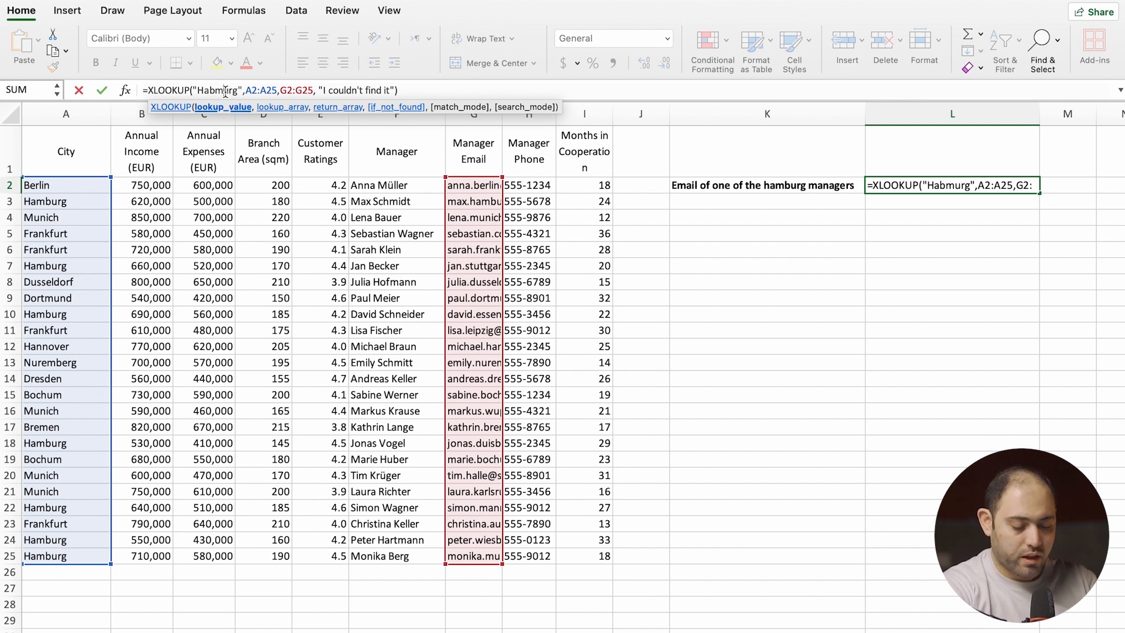
key(Return)
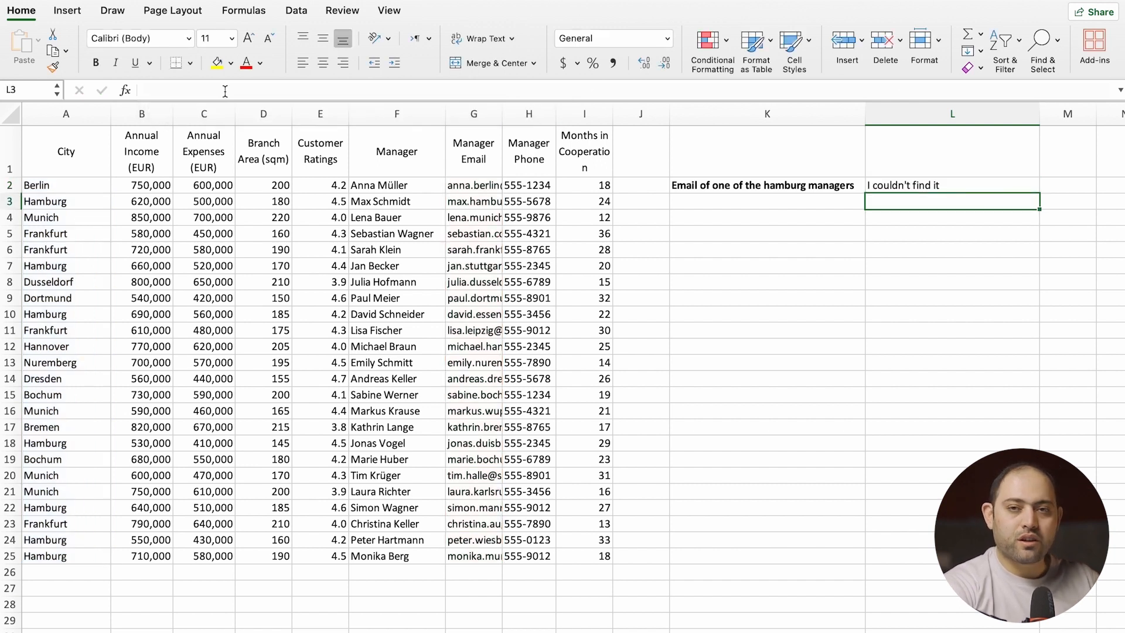
Set the L2 formula's match mode to -1, exact match or next smaller item, and check the city in row 5.
click(944, 190)
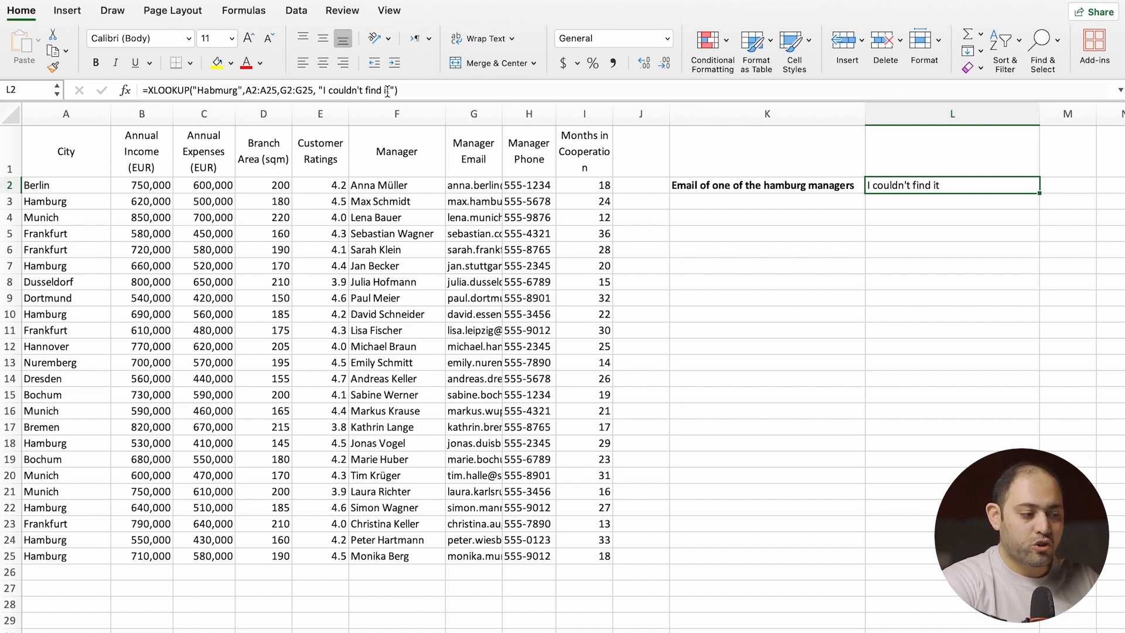
click(405, 95)
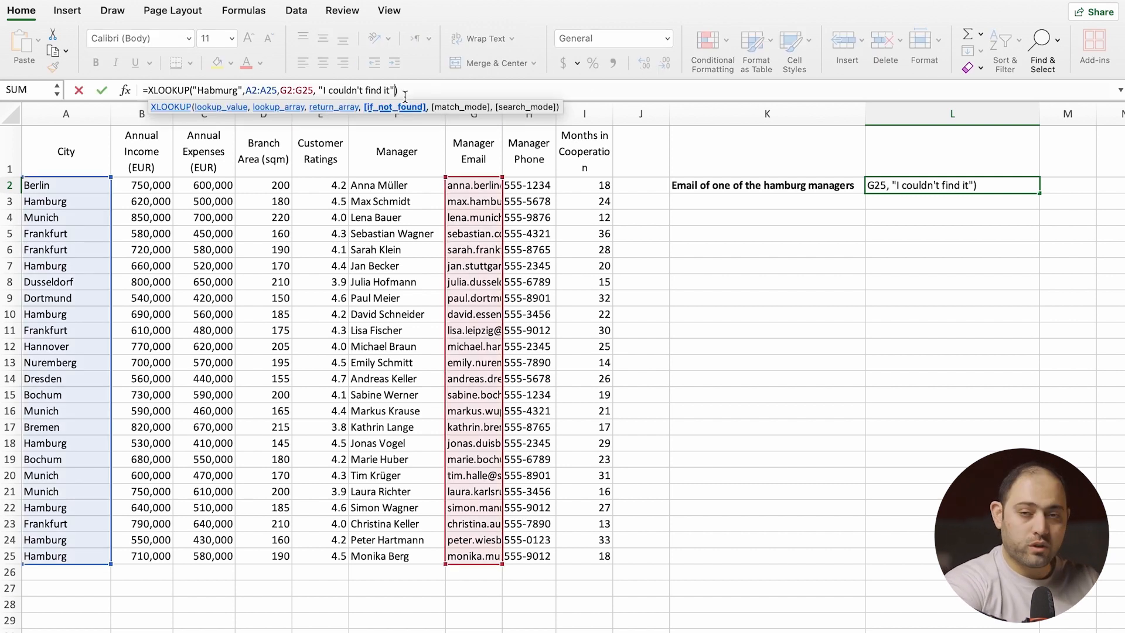
text(,)
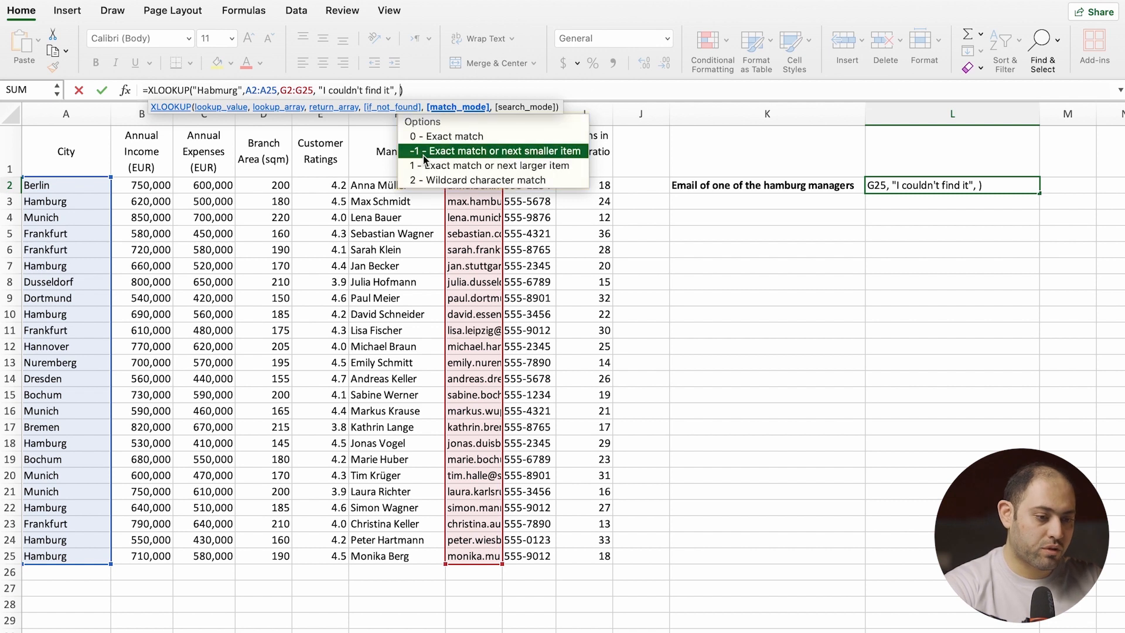
double_click(424, 157)
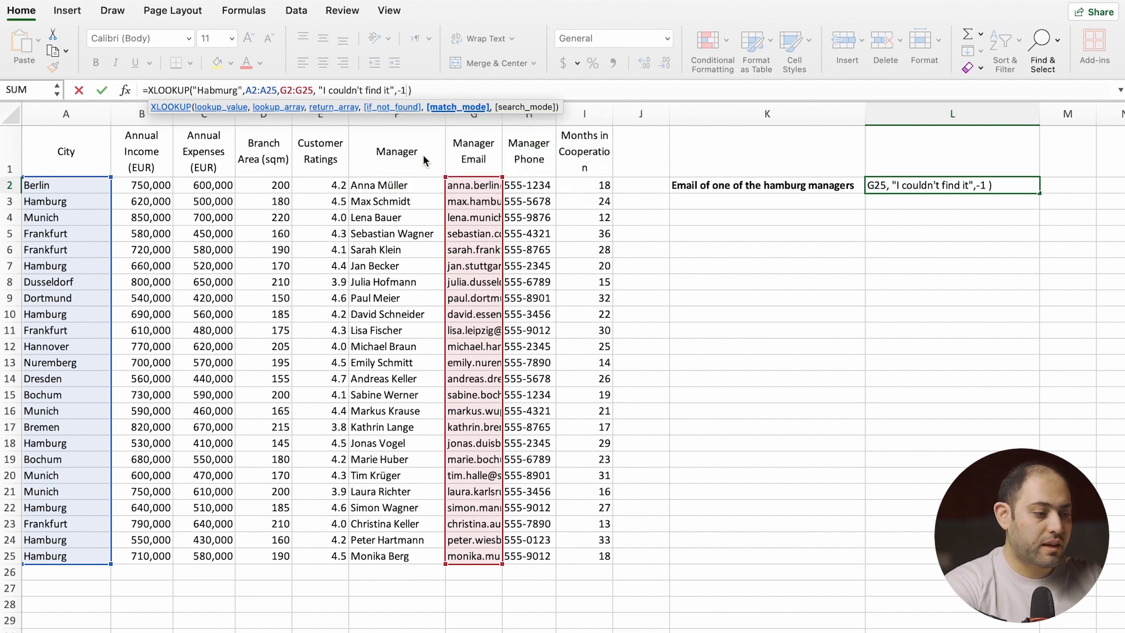
key(Return)
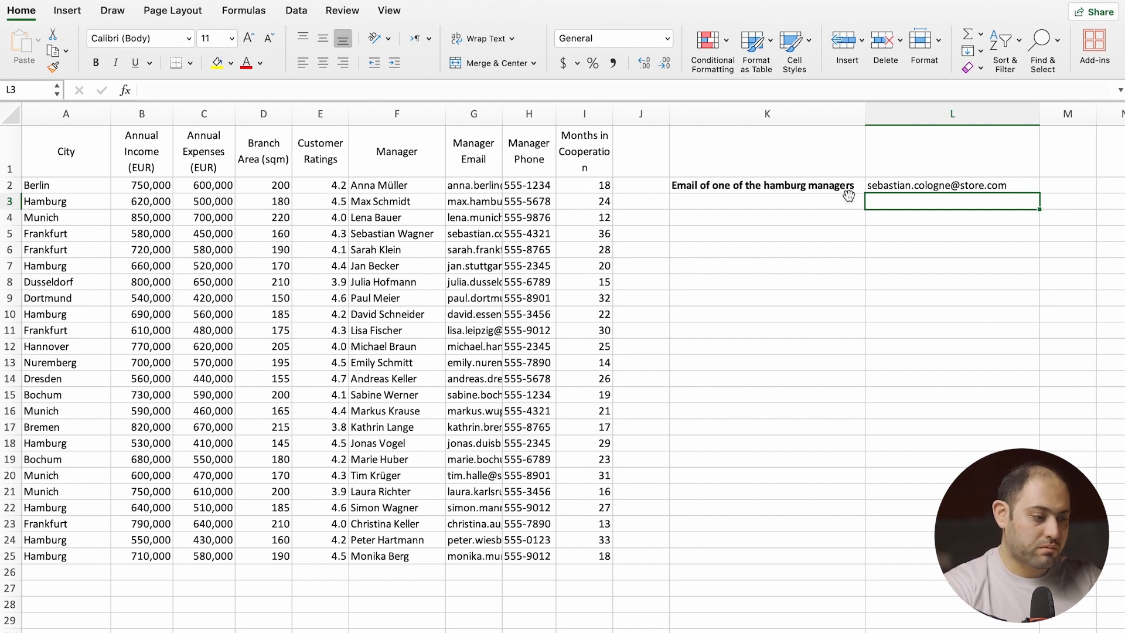
click(453, 230)
drag(453, 230, 41, 235)
click(37, 236)
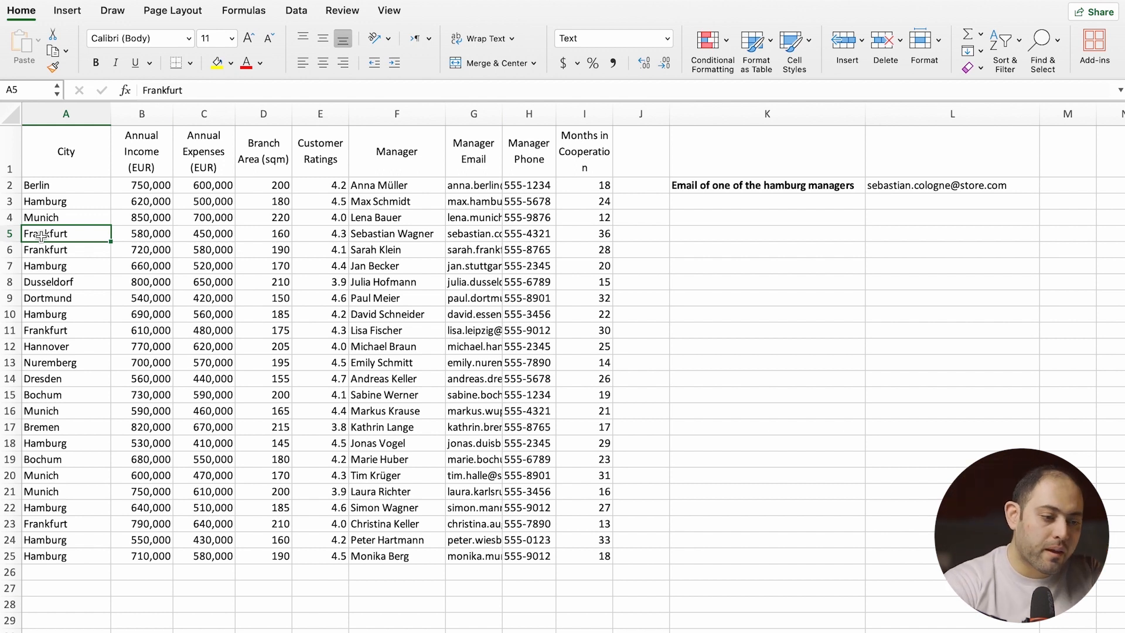
Set the L2 XLOOKUP's search mode to -1, search last-to-first, and check the email and city in row 23.
click(877, 192)
click(409, 93)
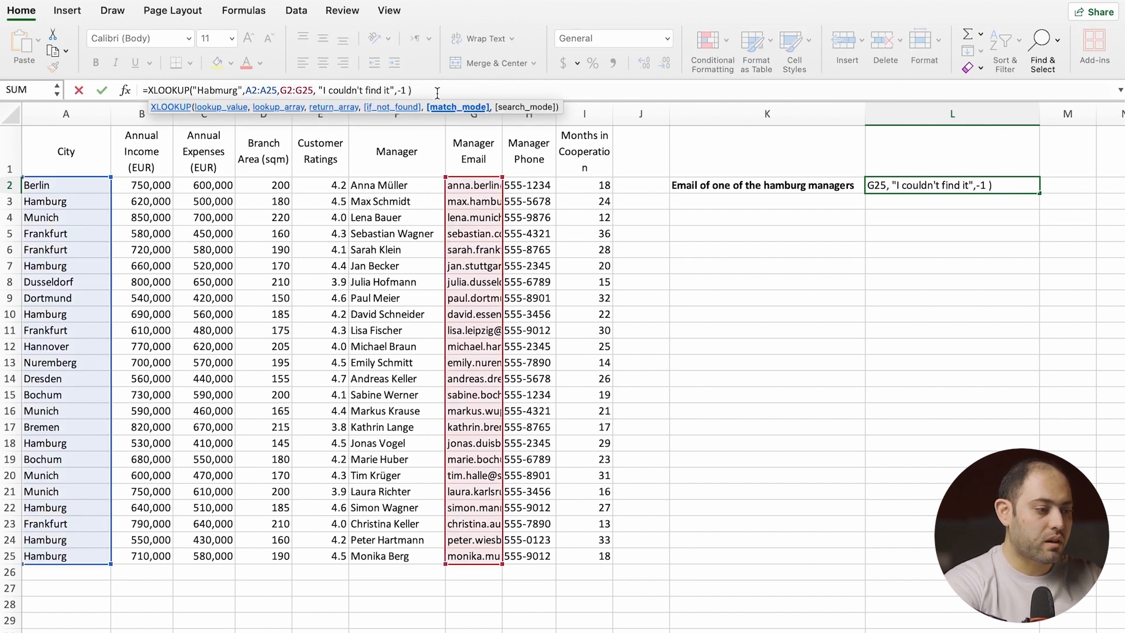
text(,)
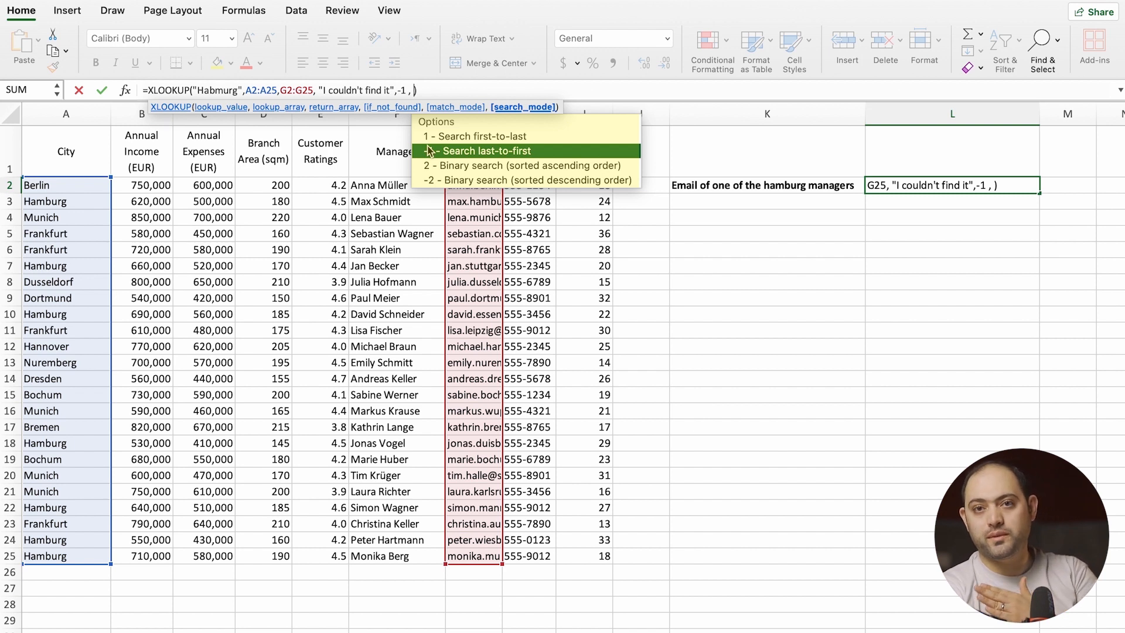
click(454, 151)
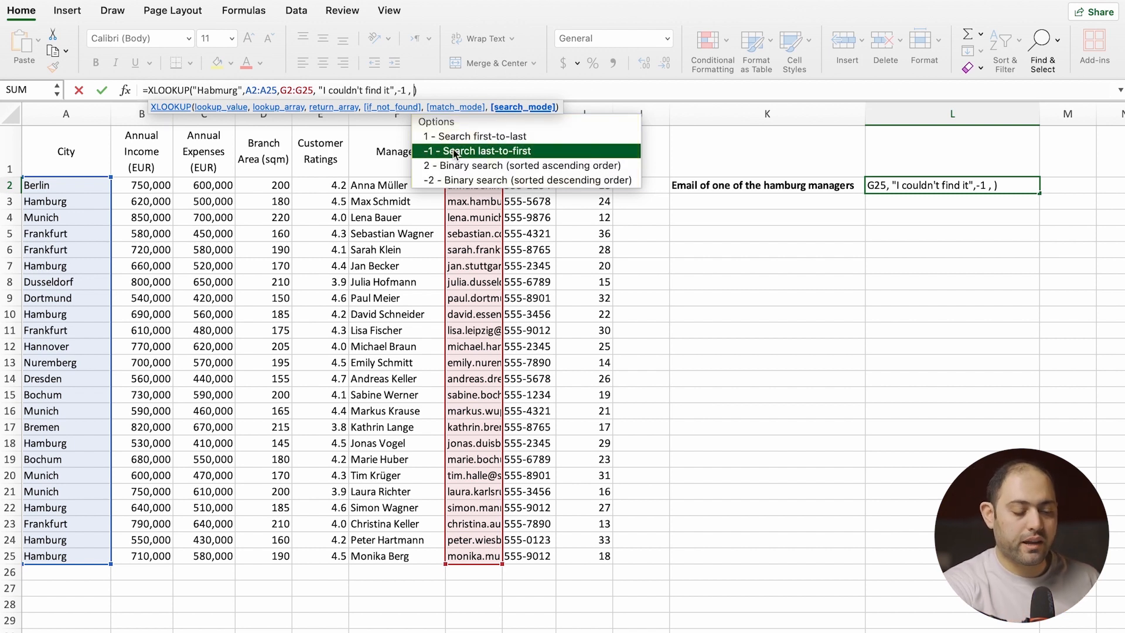
click(455, 151)
key(Return)
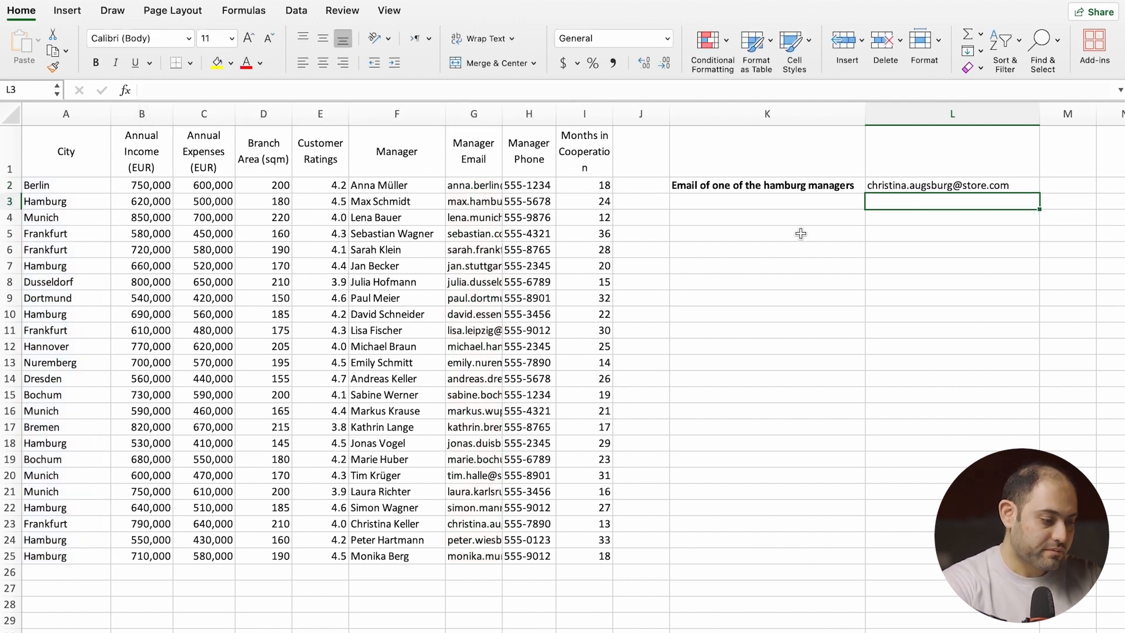
click(462, 526)
click(87, 526)
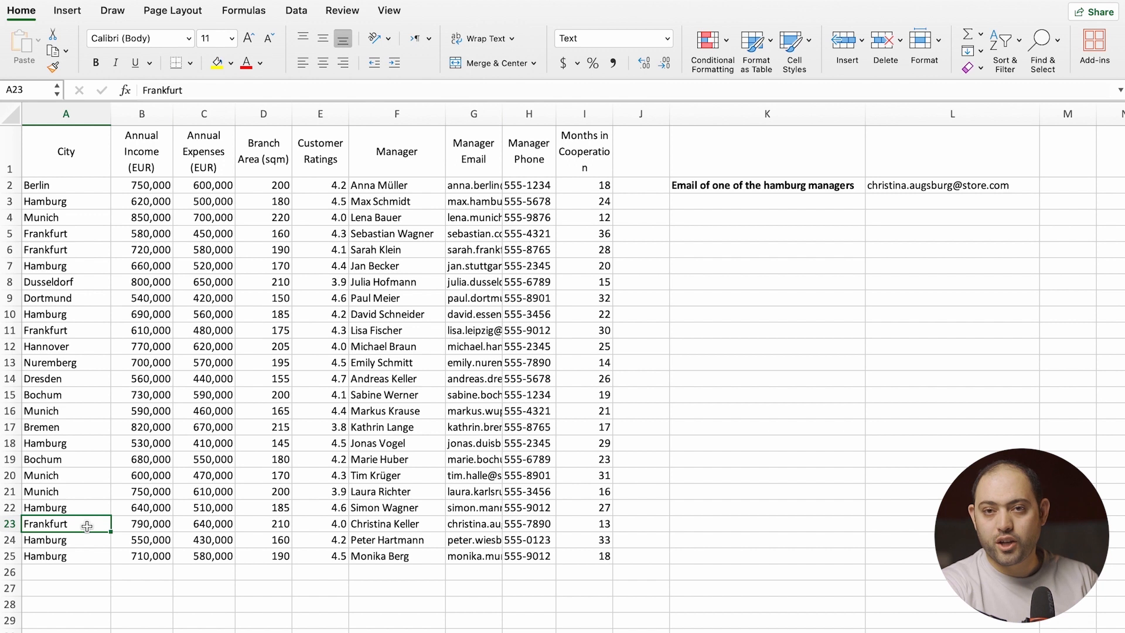
Change the L2 XLOOKUP's search mode to 2, binary search in ascending order.
click(897, 187)
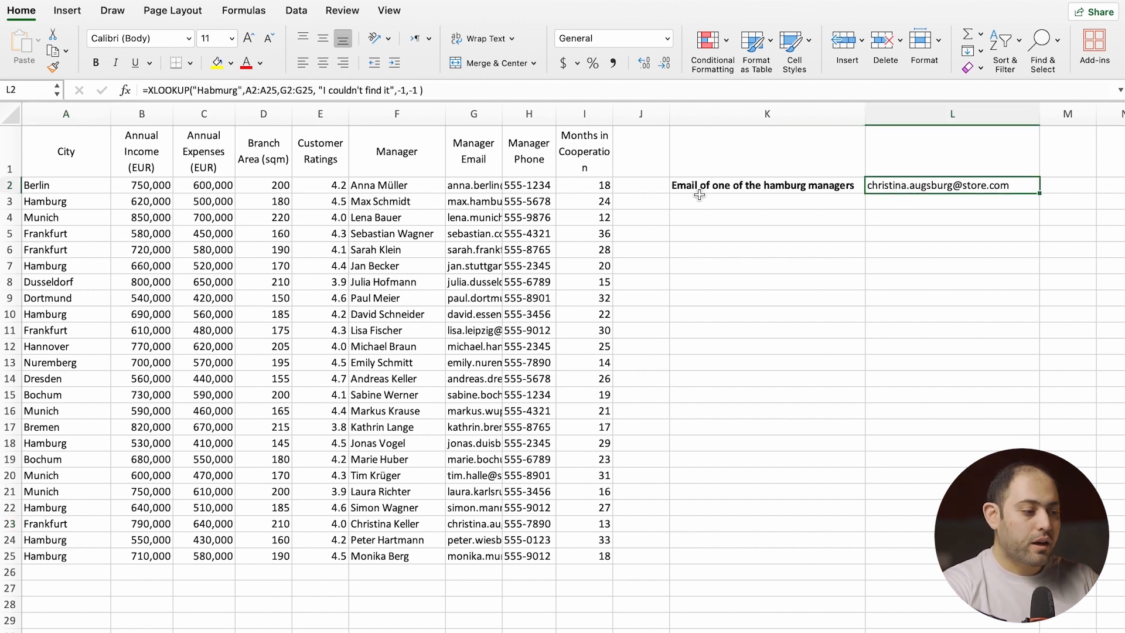
click(418, 89)
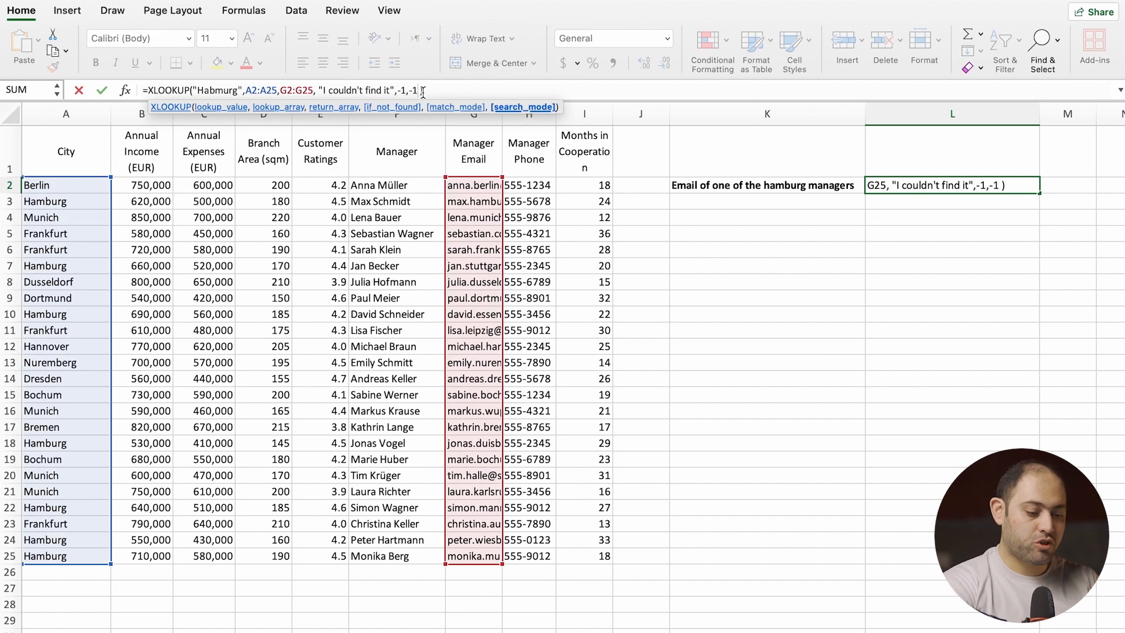
key(BackSpace)
key(BackSpace)
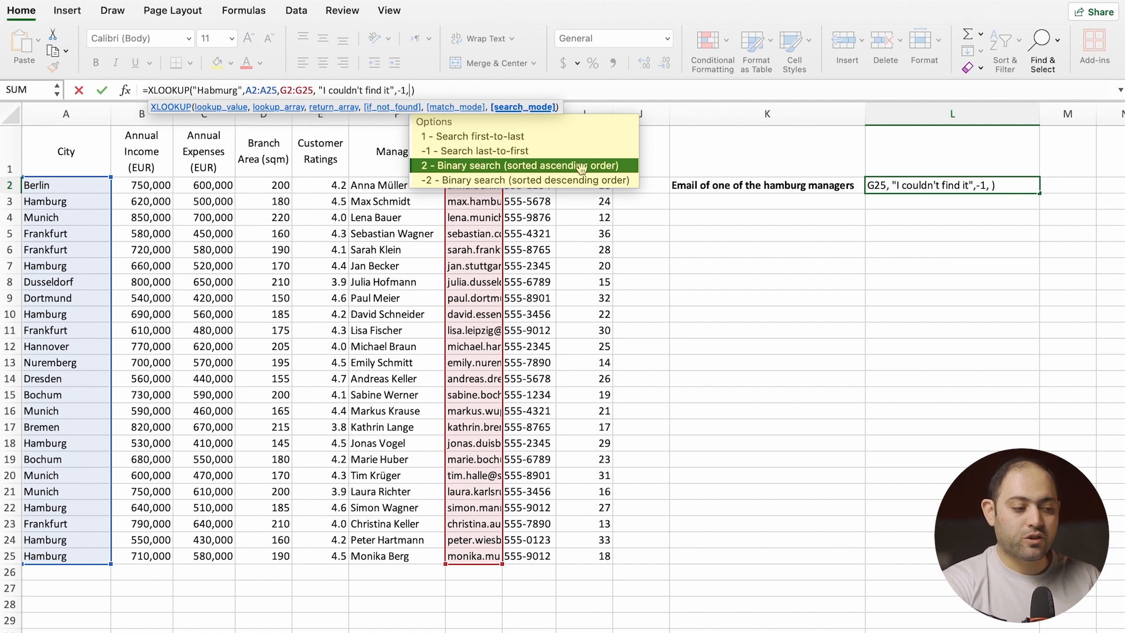
double_click(516, 169)
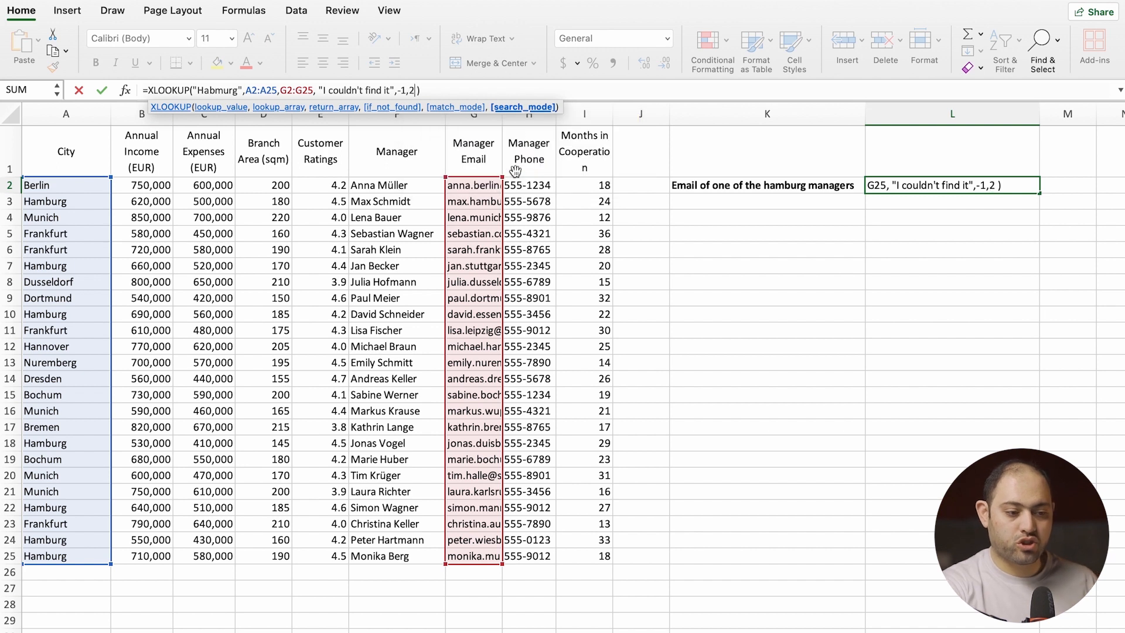
key(Return)
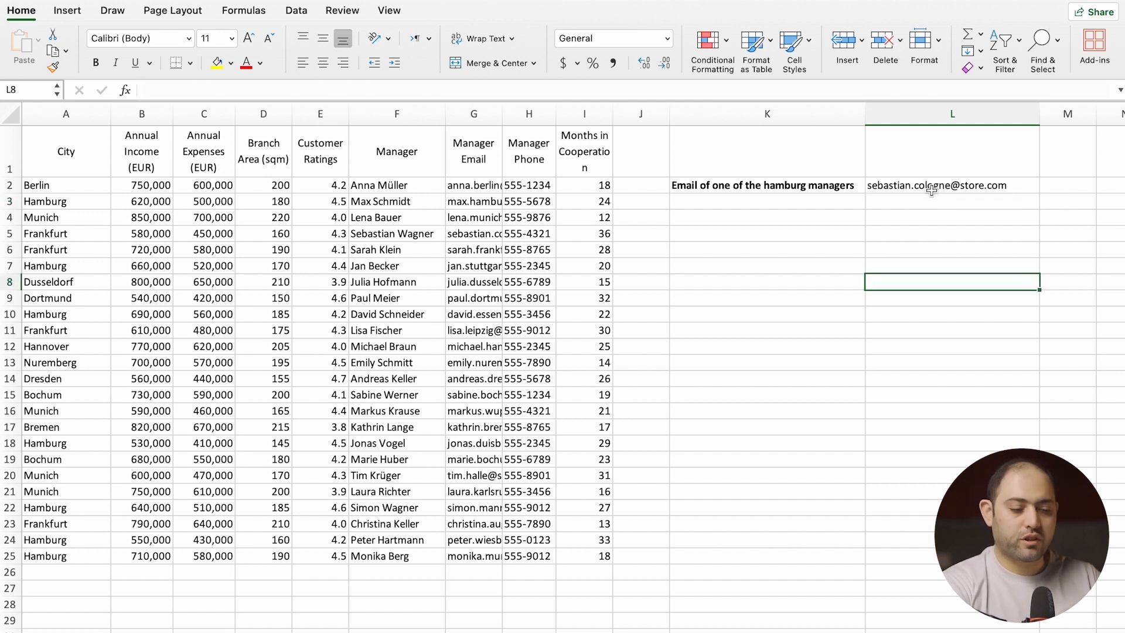
Set the L2 XLOOKUP's search mode to -2, binary search in descending order, and review the completed formula.
click(932, 187)
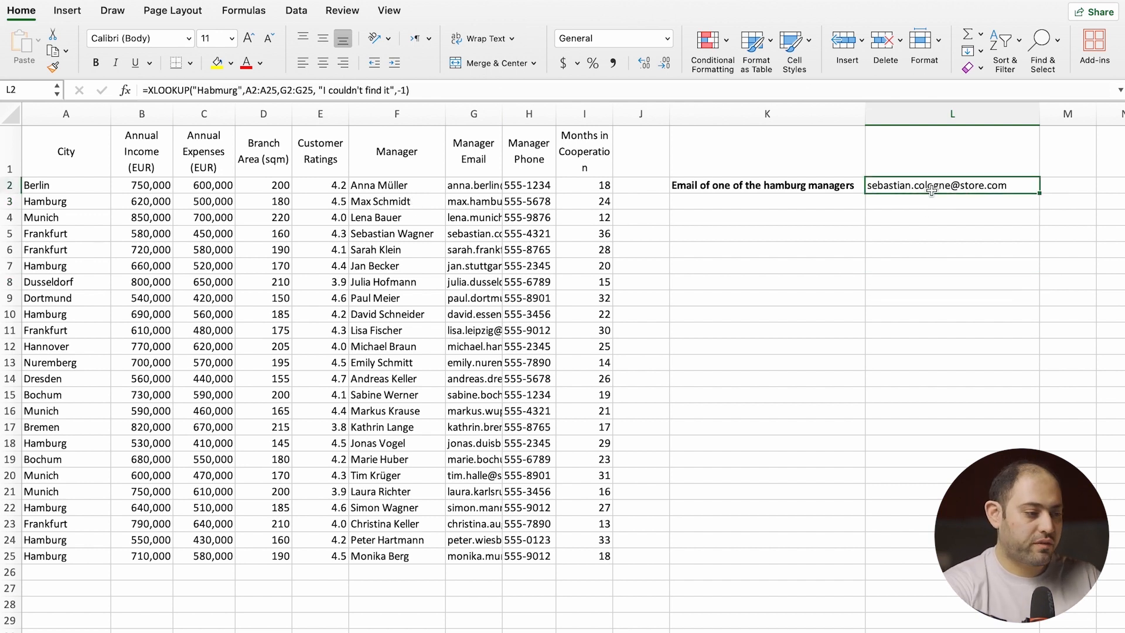
click(416, 92)
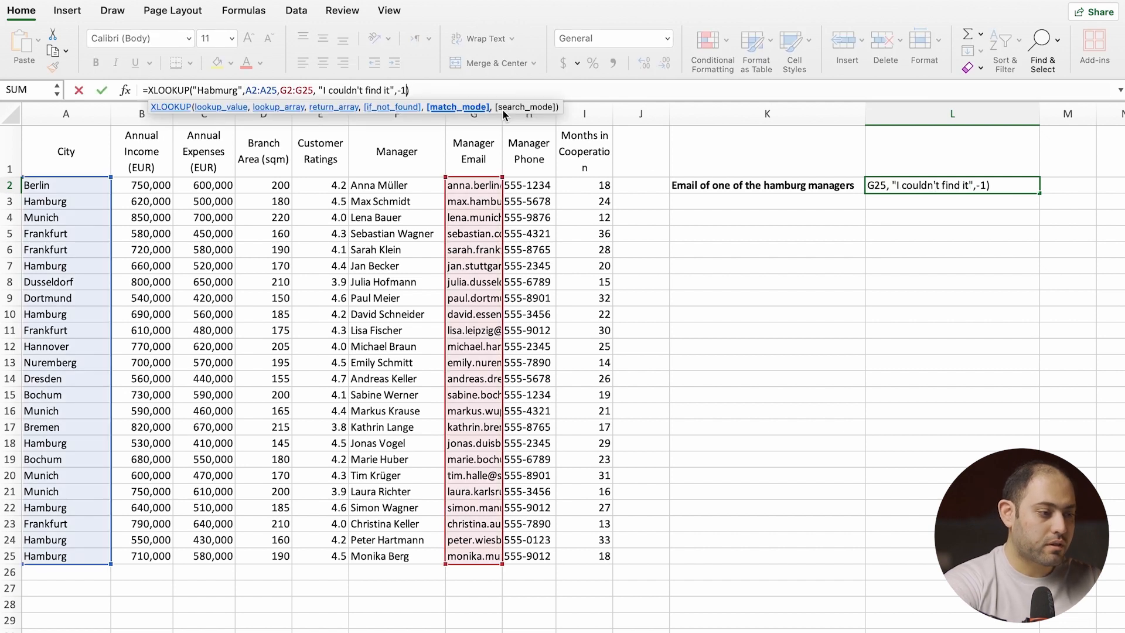
text(,)
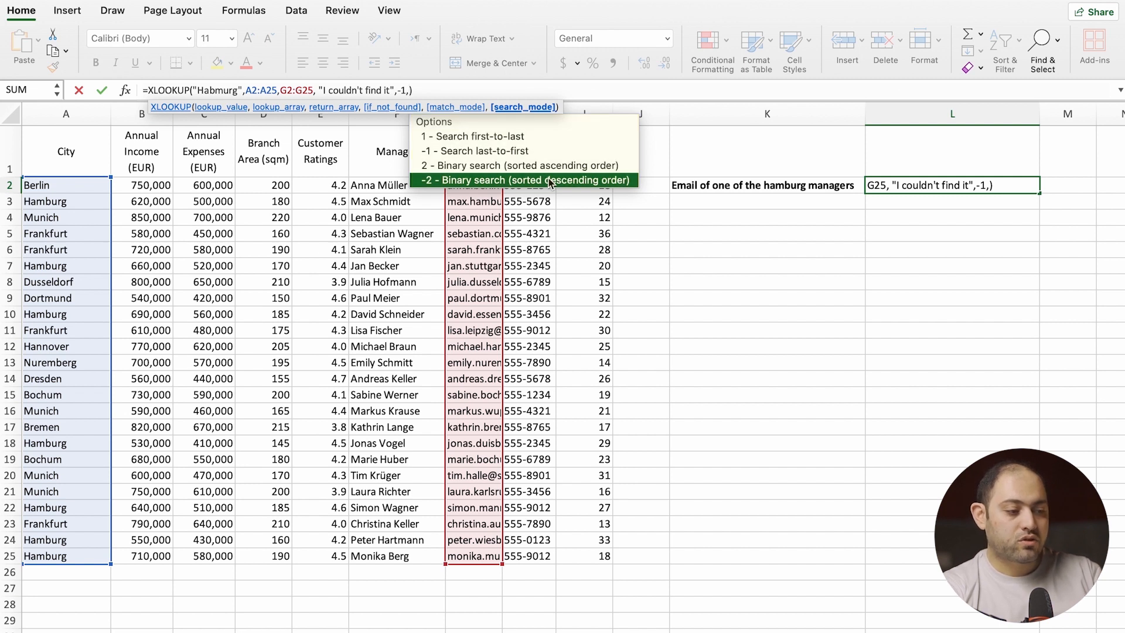
double_click(550, 181)
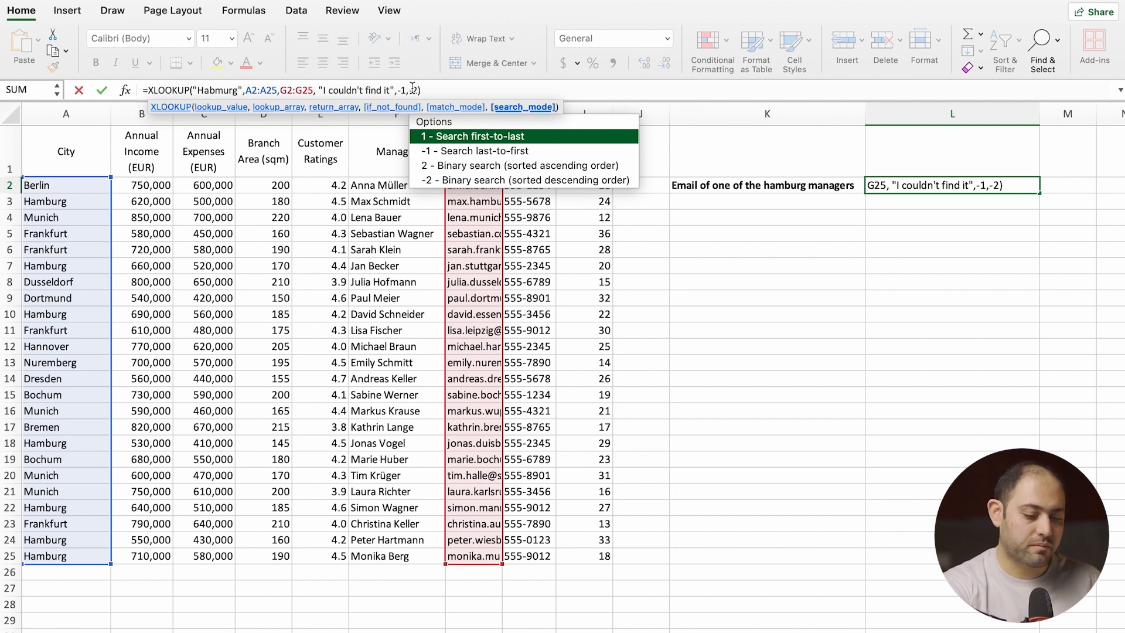
key(Return)
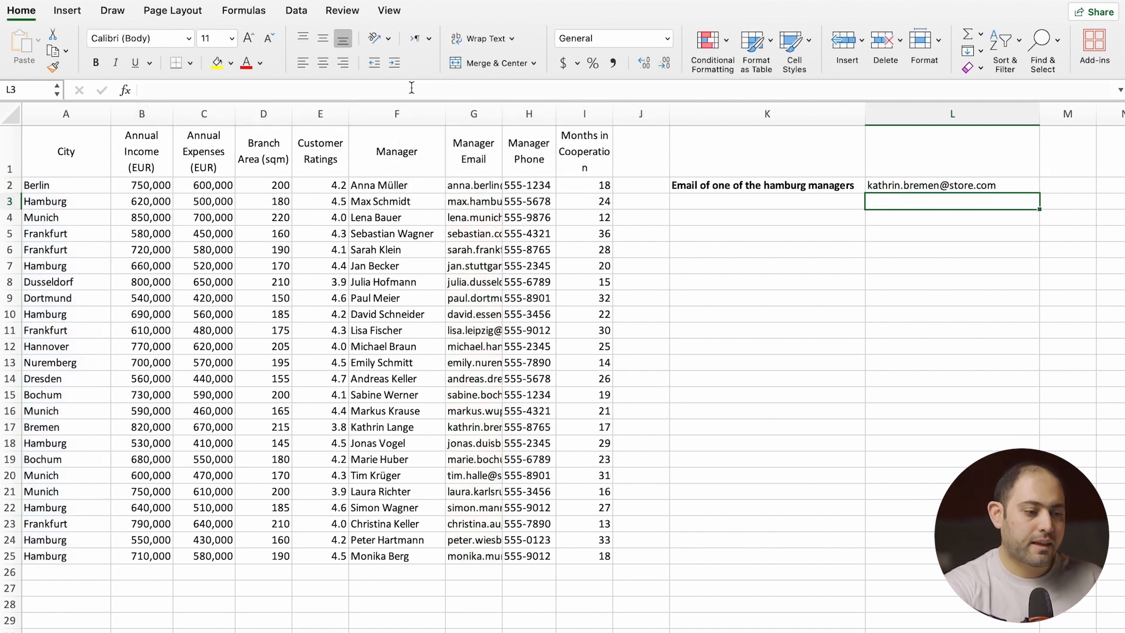
click(925, 182)
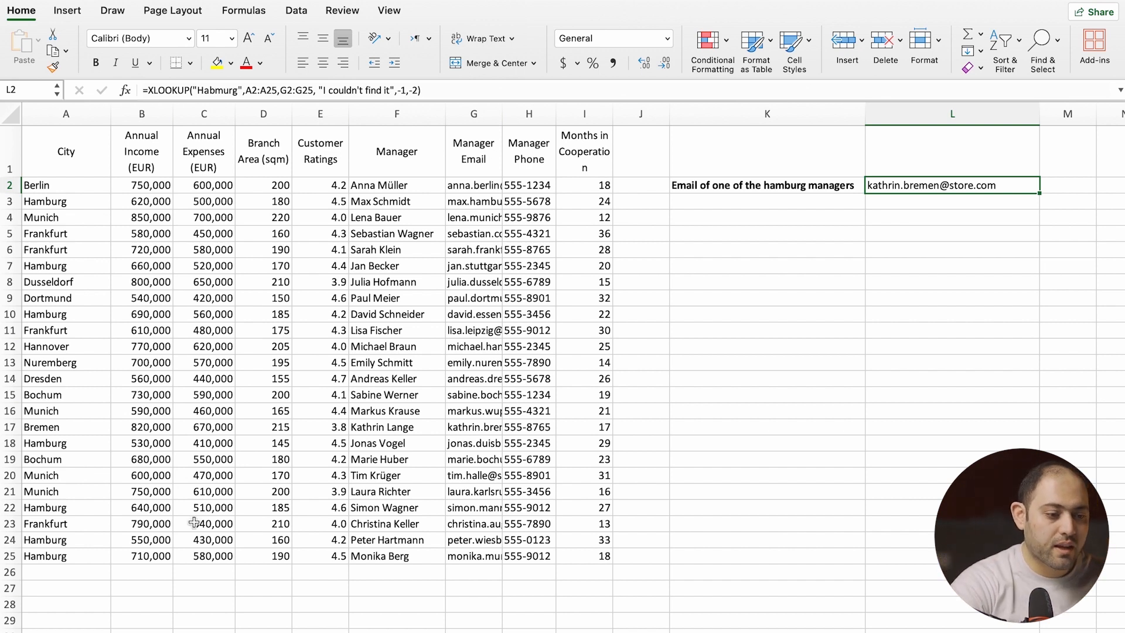
Label a new lookup by entering "Manager of a Hamburg store" in cell K4.
click(879, 219)
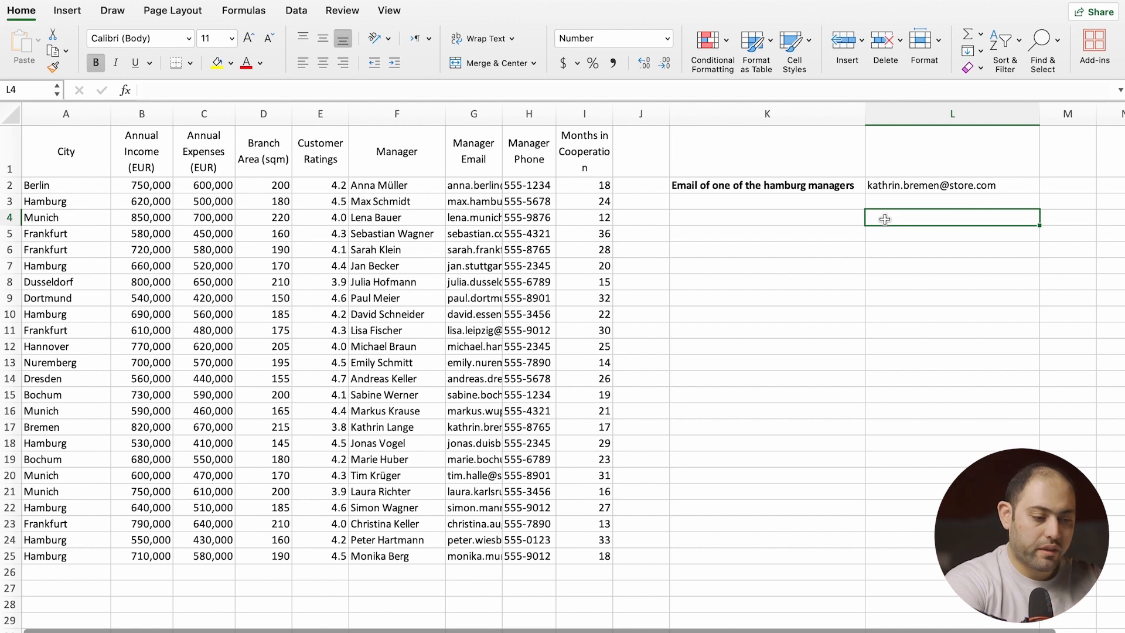
key(Left)
text(Ma)
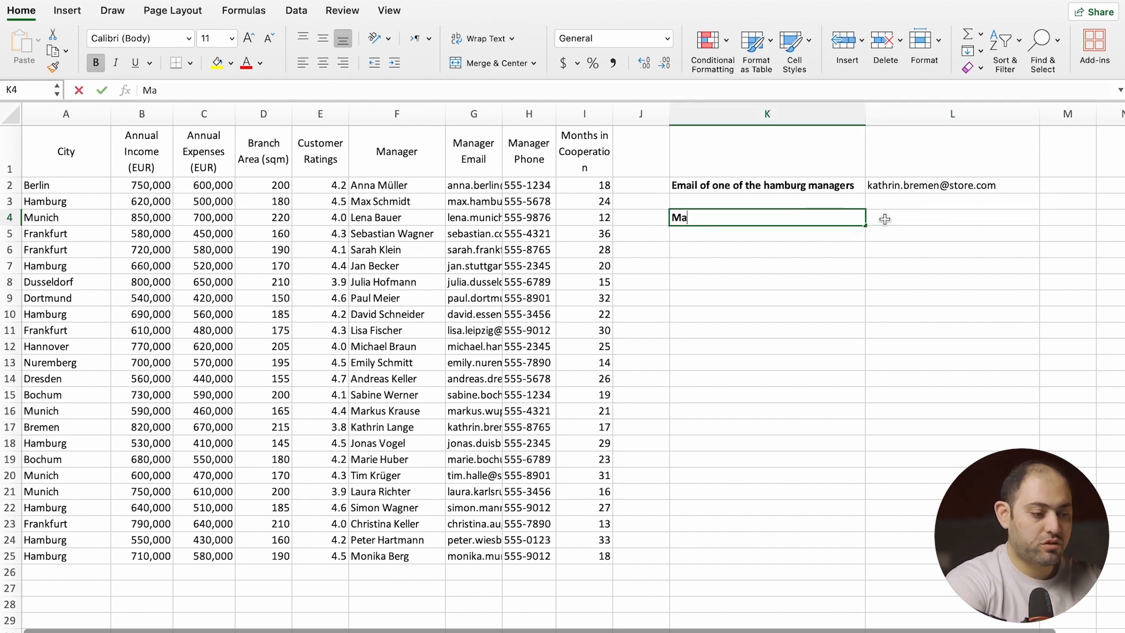
text(nager of on)
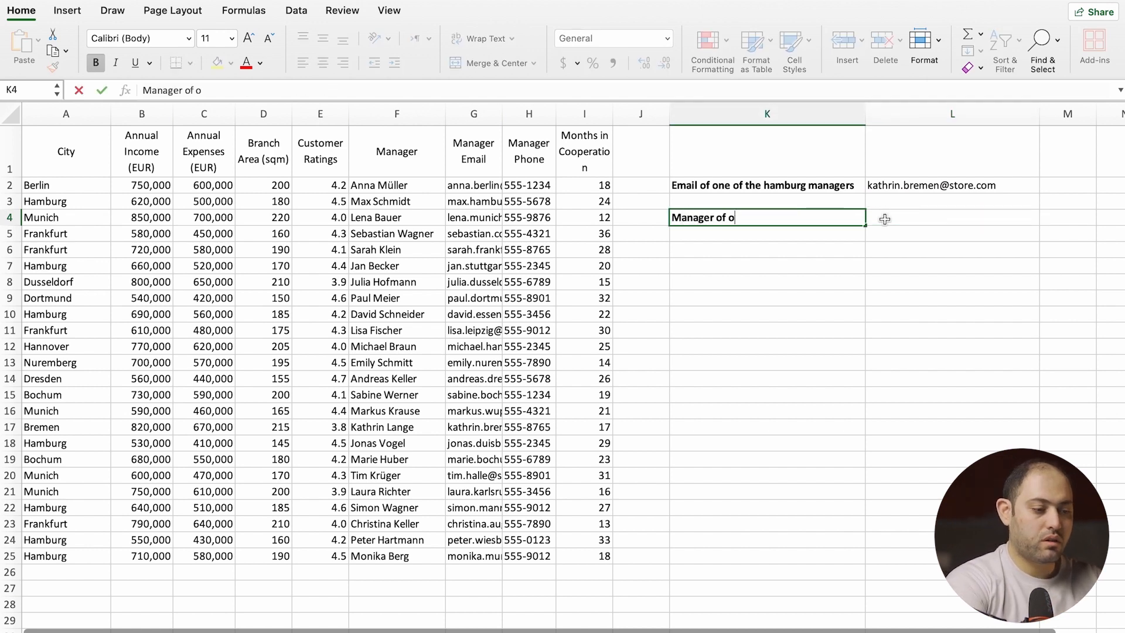
key(BackSpace)
key(BackSpace)
text(a Hamburg store)
Begin a VLOOKUP in L4 with "Hamburg" as the lookup value and A1:I25 as the table array.
click(884, 219)
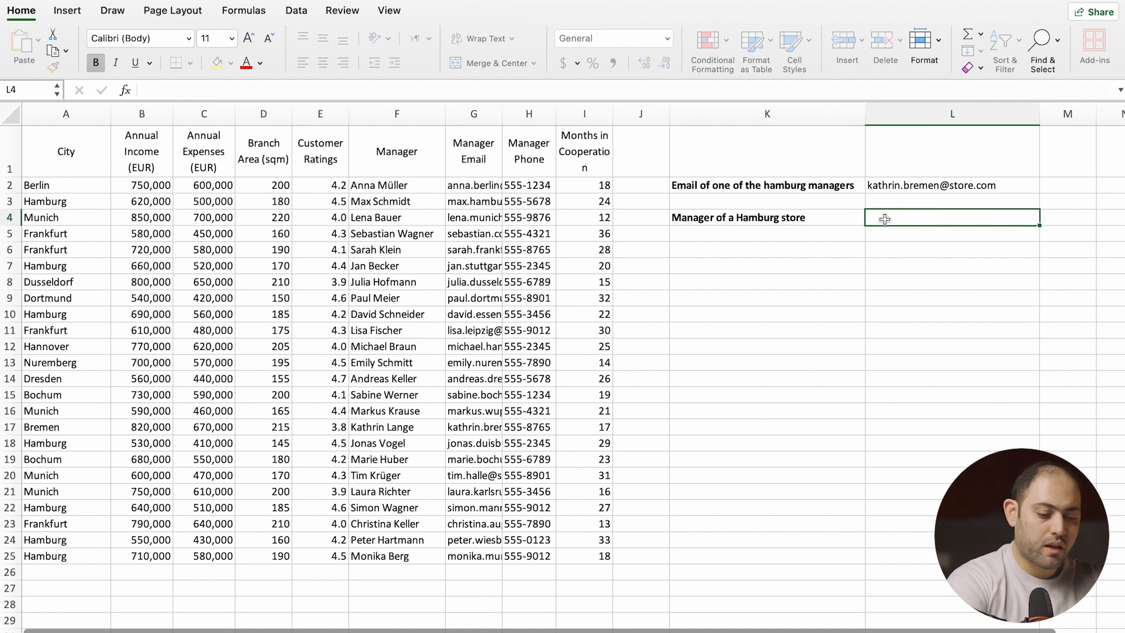
text(=)
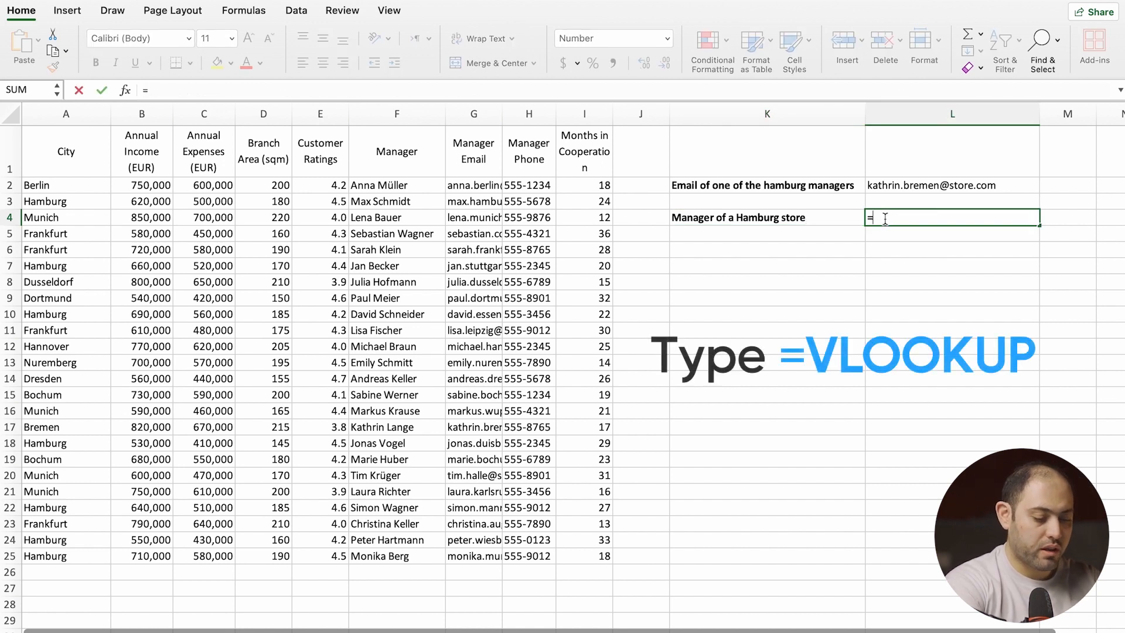
text(vlookup)
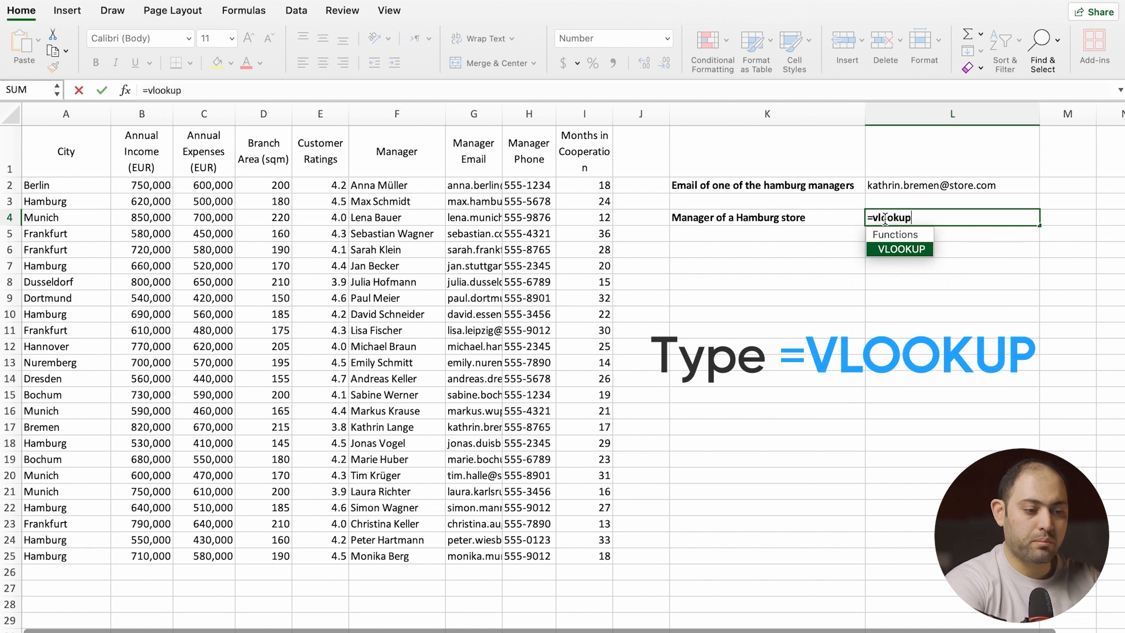
text(()
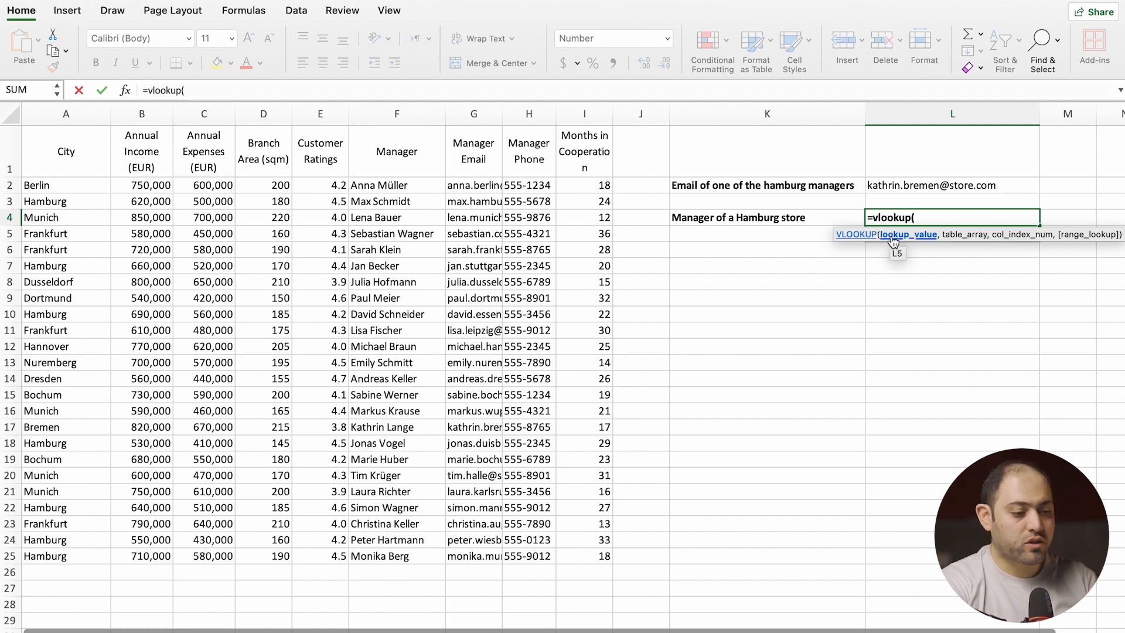
text(")
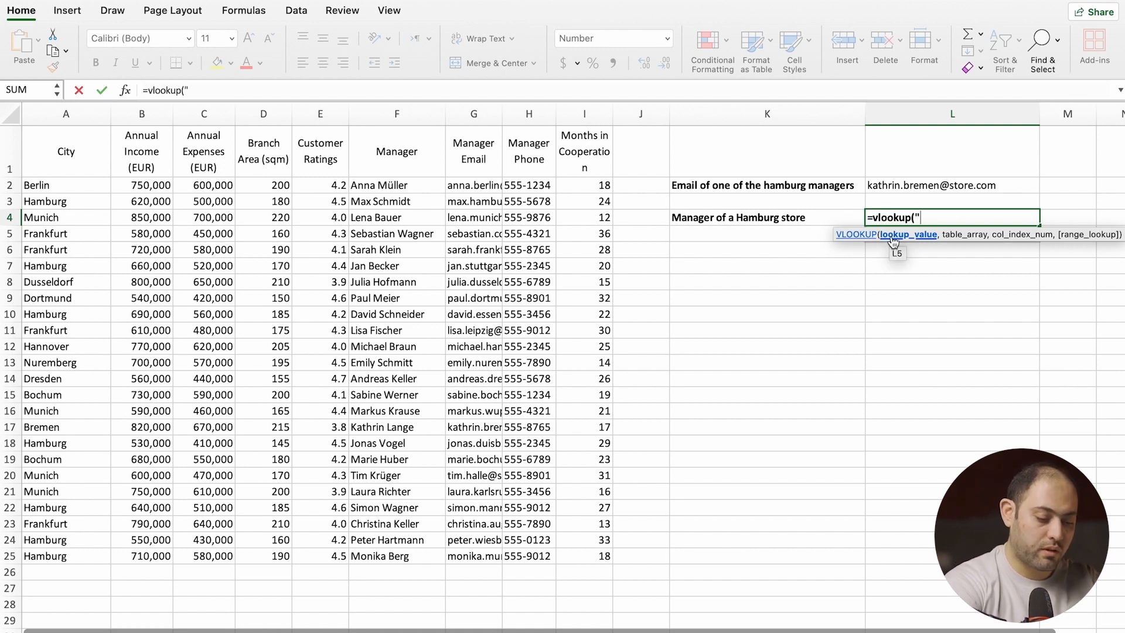
text(Hamburg",)
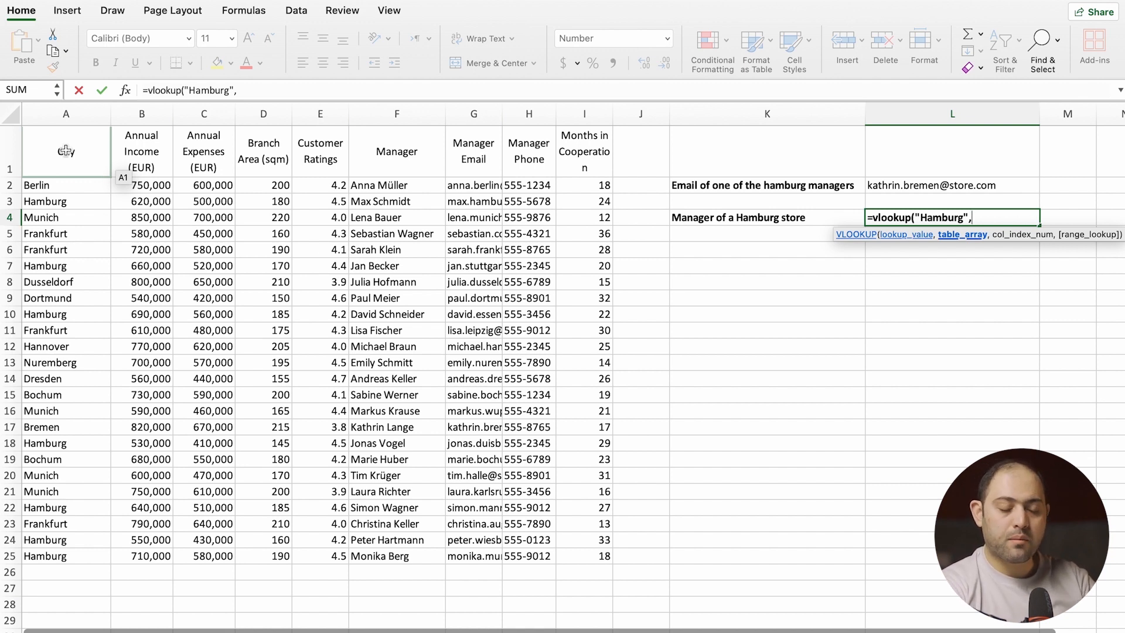
drag(65, 151, 566, 559)
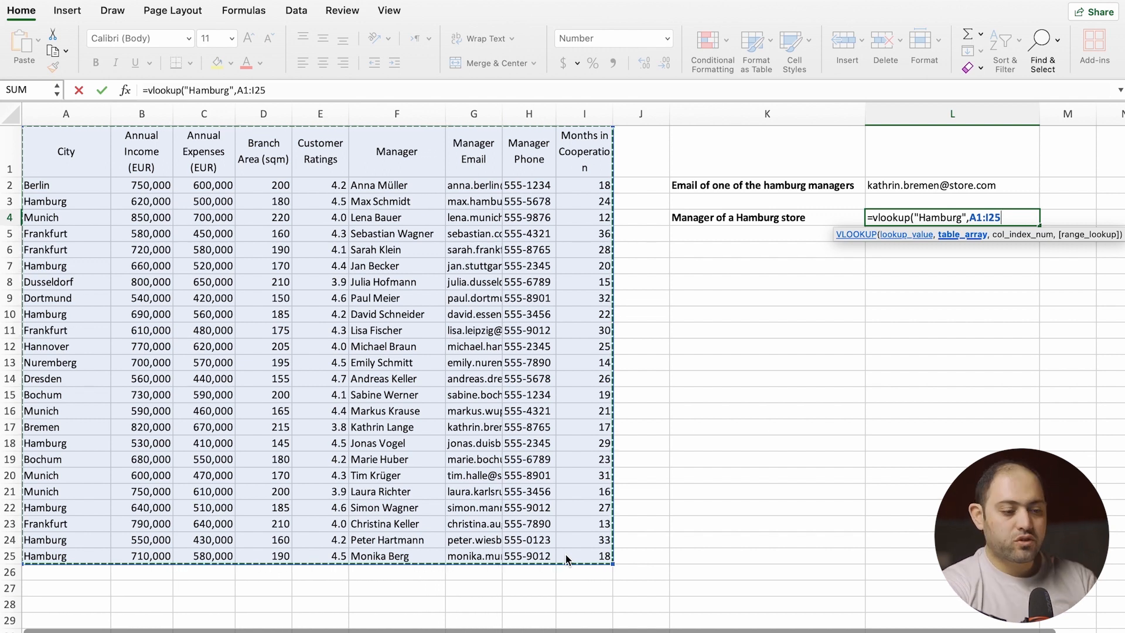
text(,)
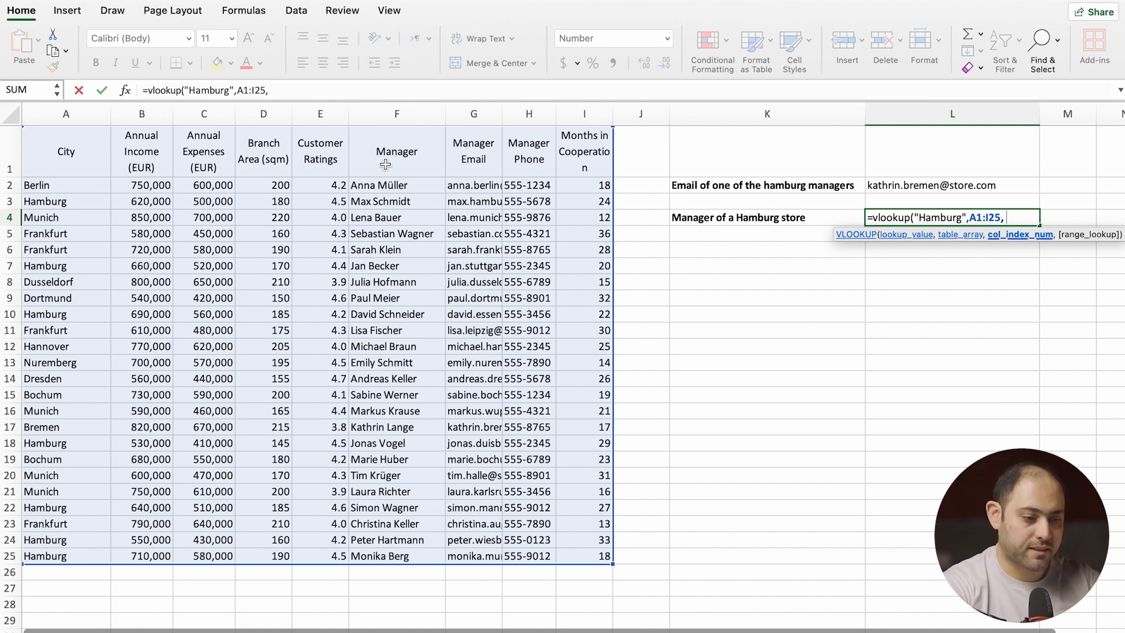
Complete the L4 VLOOKUP with column index 6 for the manager and FALSE for an exact match.
text(6)
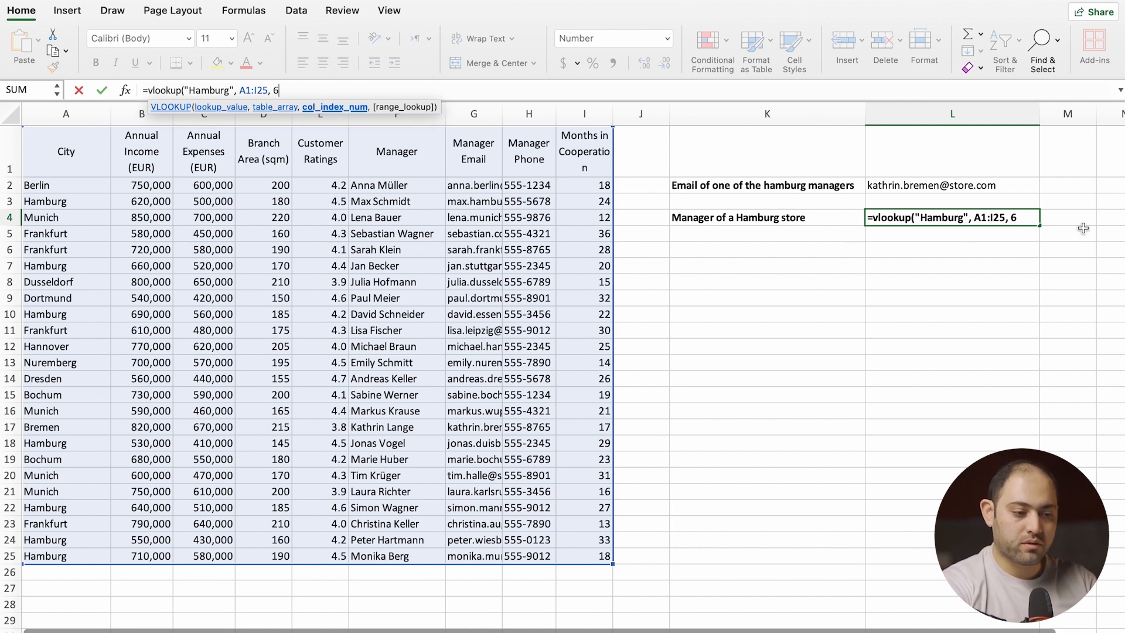
click(1020, 220)
text(,)
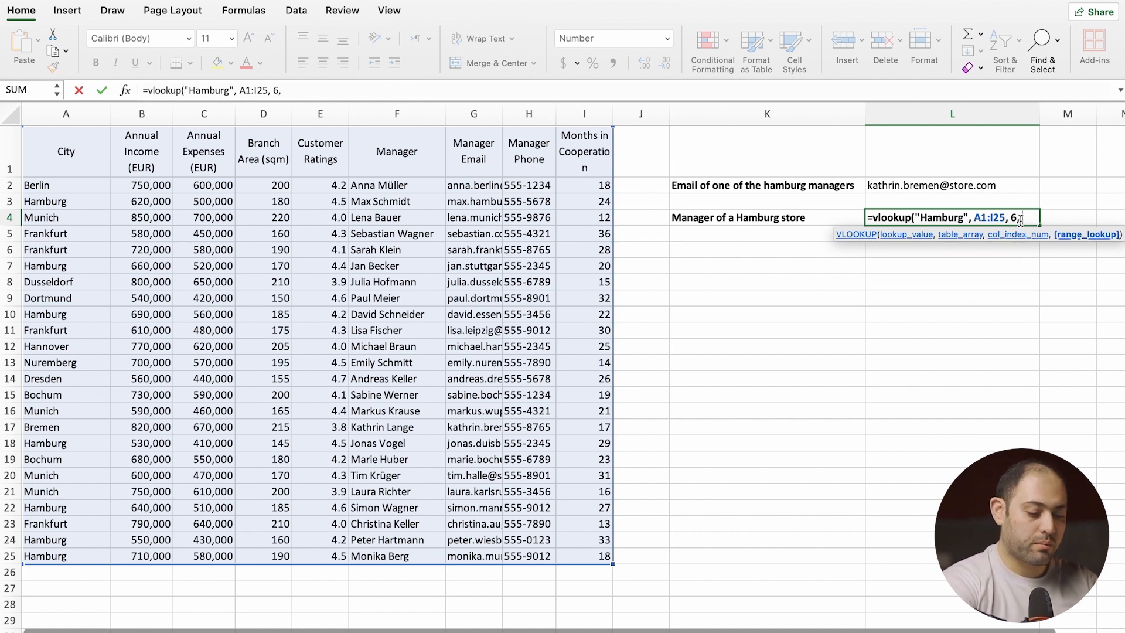
click(298, 92)
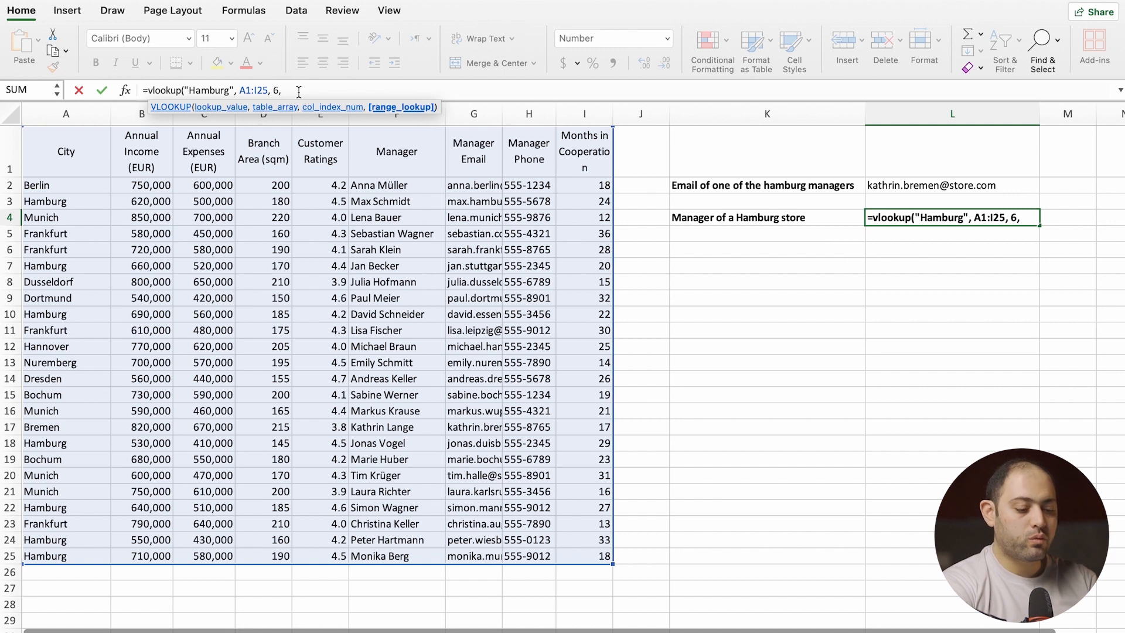
text(T)
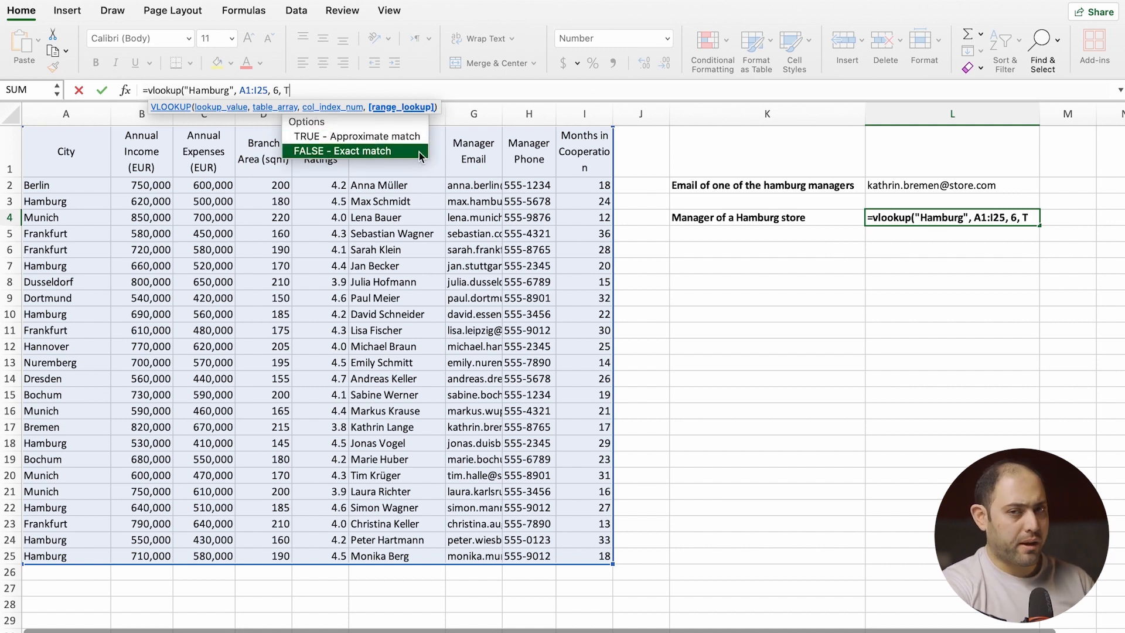
key(BackSpace)
text(F)
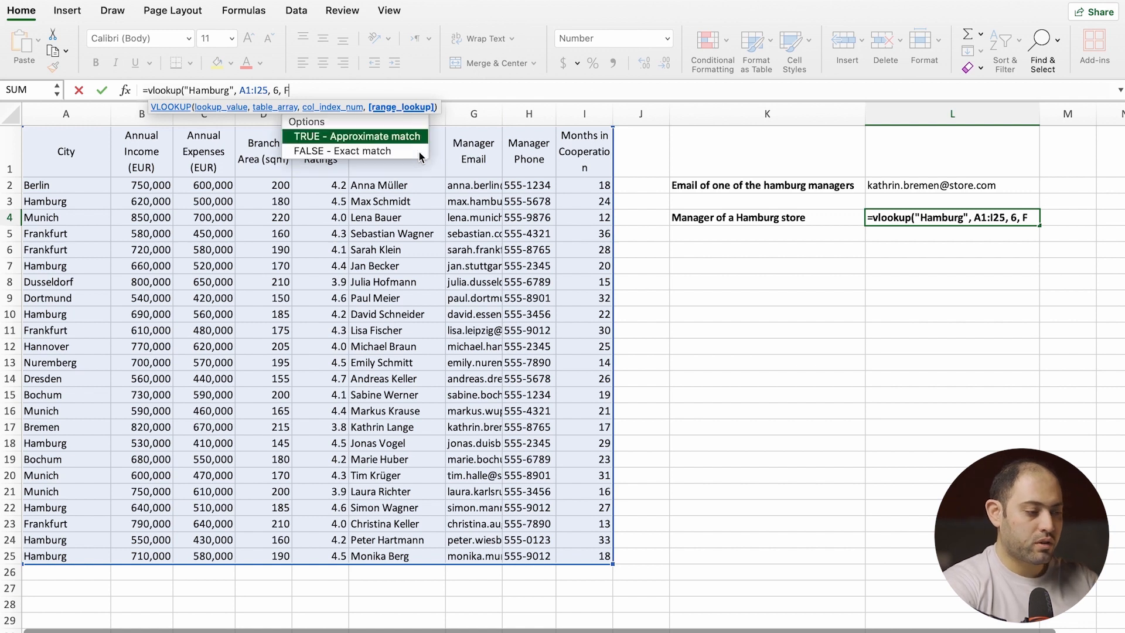
text(ALSE)
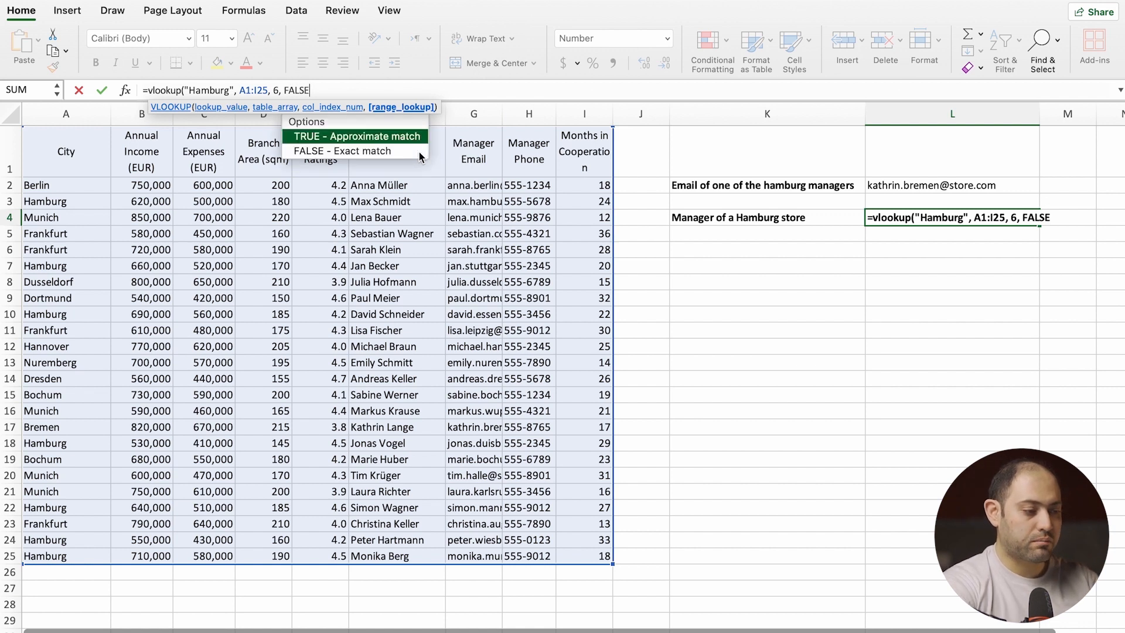
text())
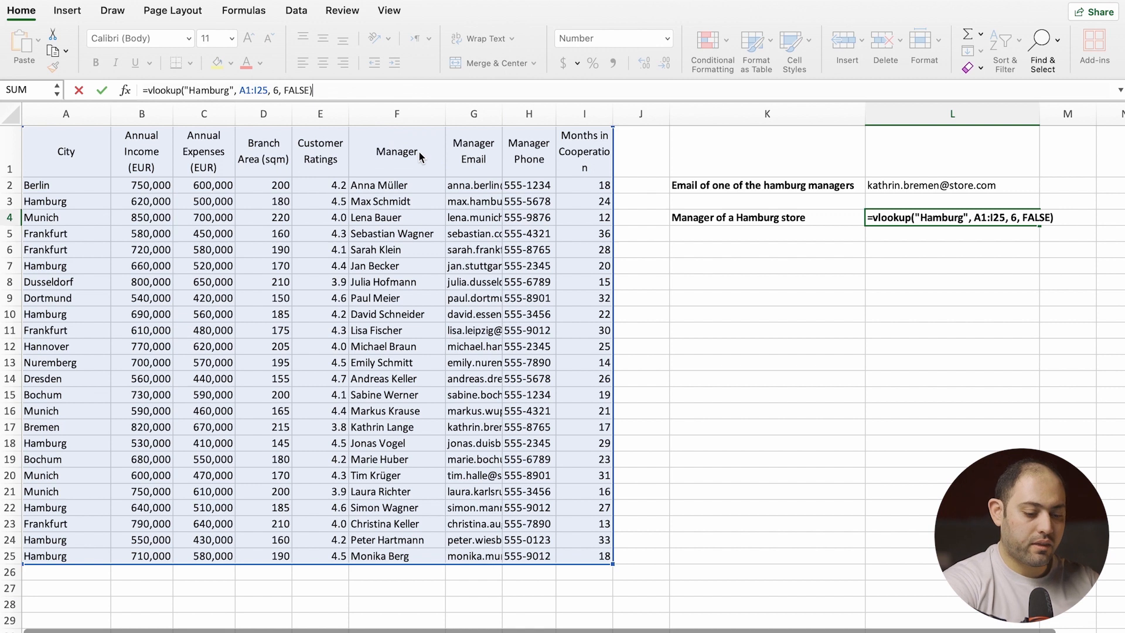
key(Return)
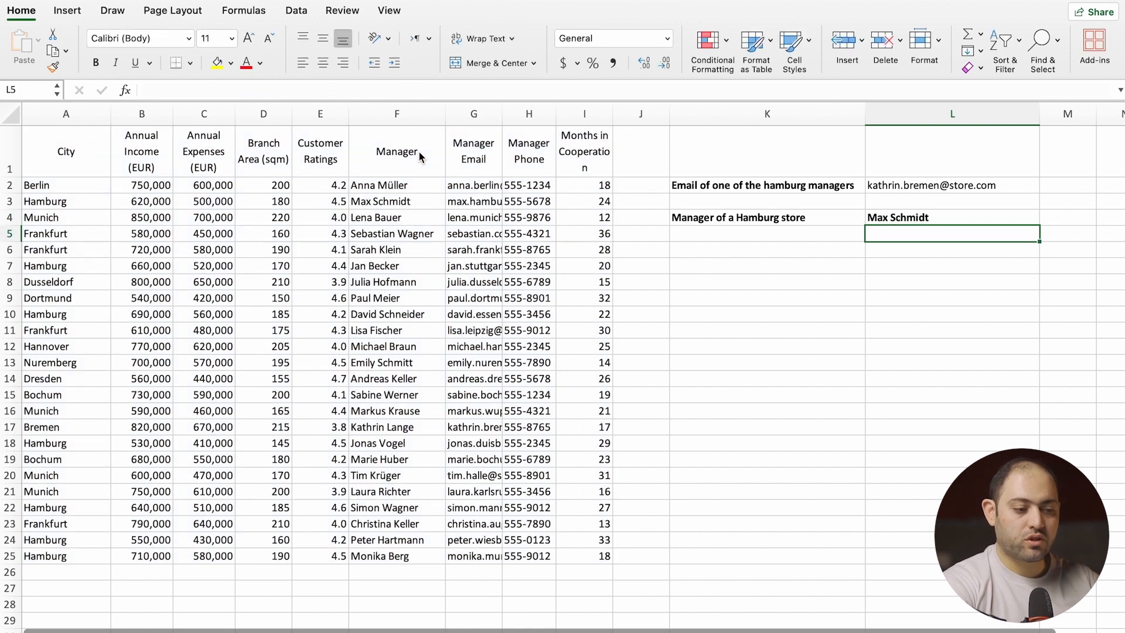
Check the L4 VLOOKUP formula against the first Hamburg row's city and manager cells in the store table.
click(967, 222)
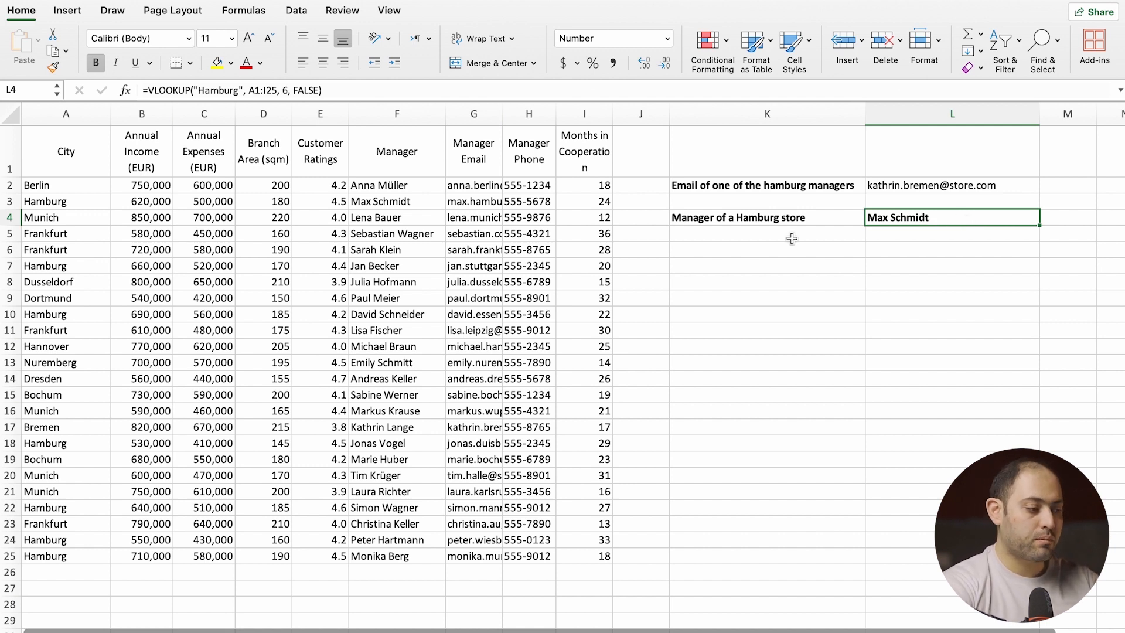
click(51, 200)
click(420, 200)
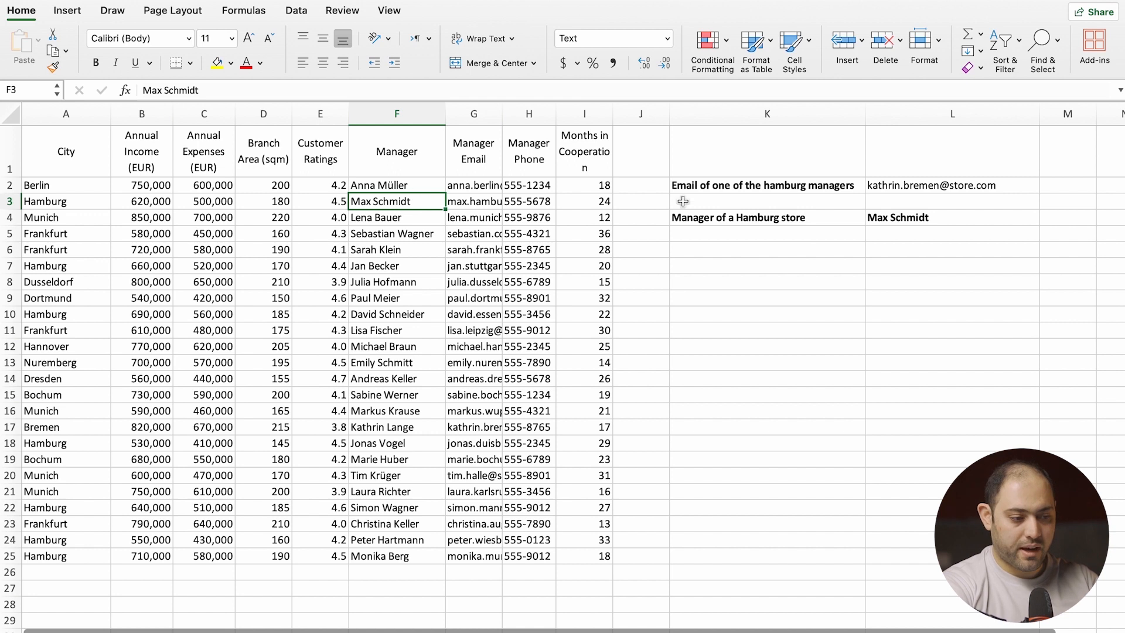
click(773, 230)
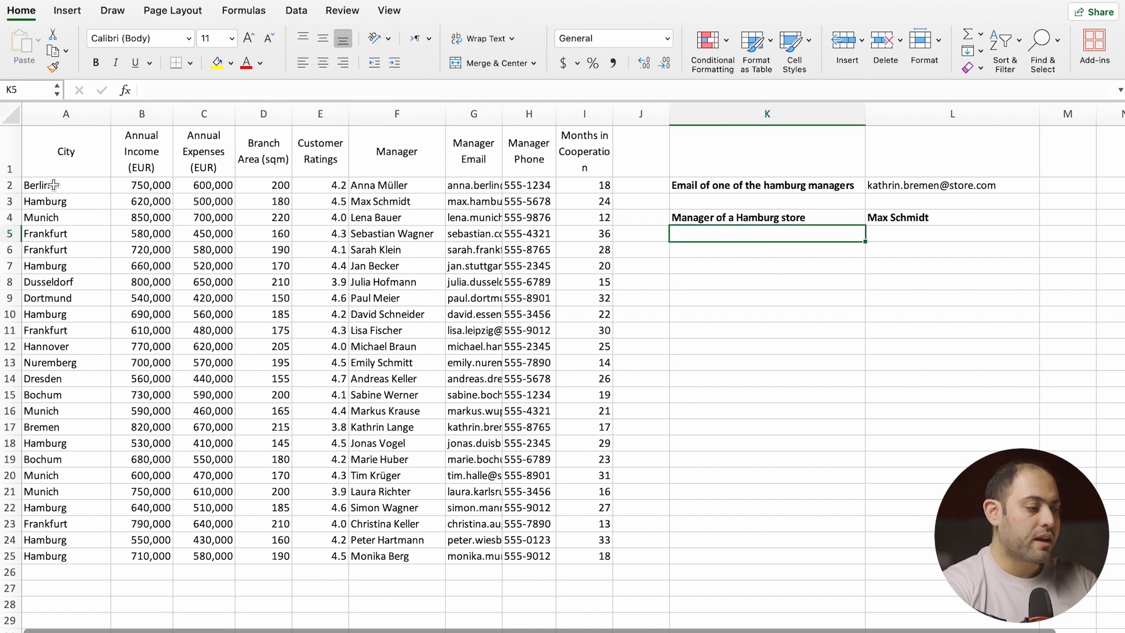
Review the City column entries used for the vertical lookup and the header row across A1:I1.
drag(53, 186, 50, 459)
drag(70, 157, 584, 136)
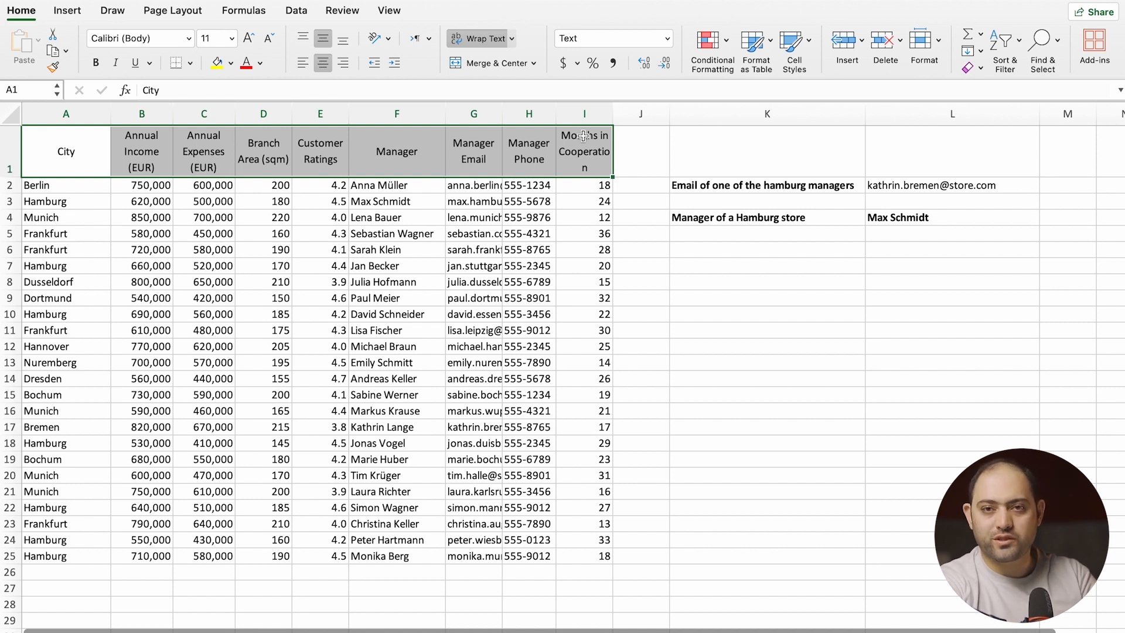
click(794, 251)
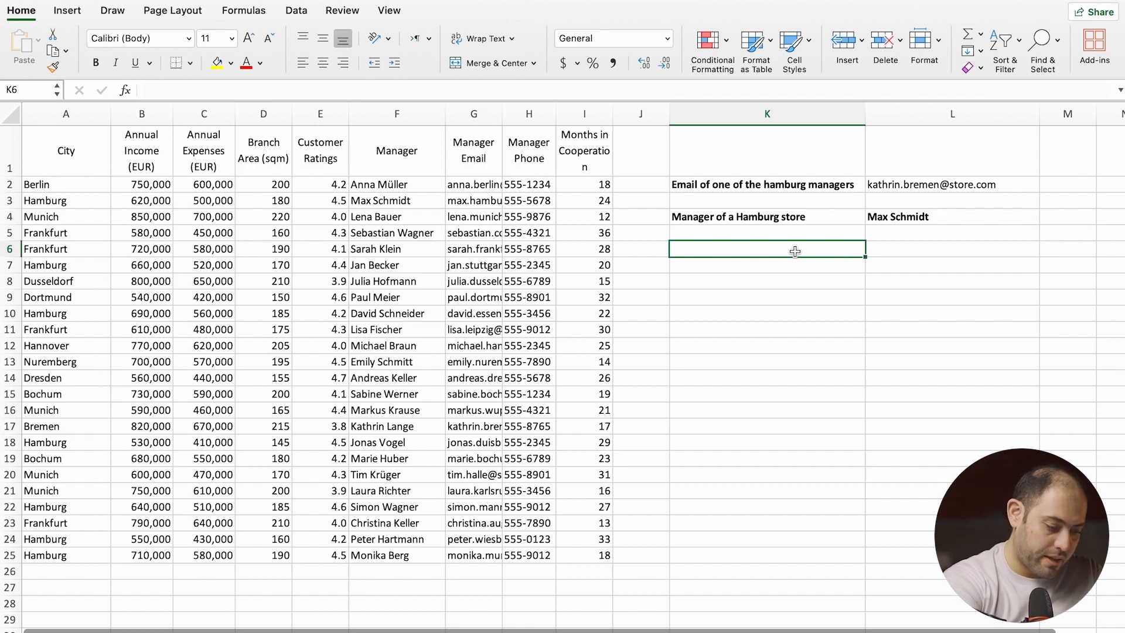
Open the search for the sheet and bring up its additional find options.
key(super+f)
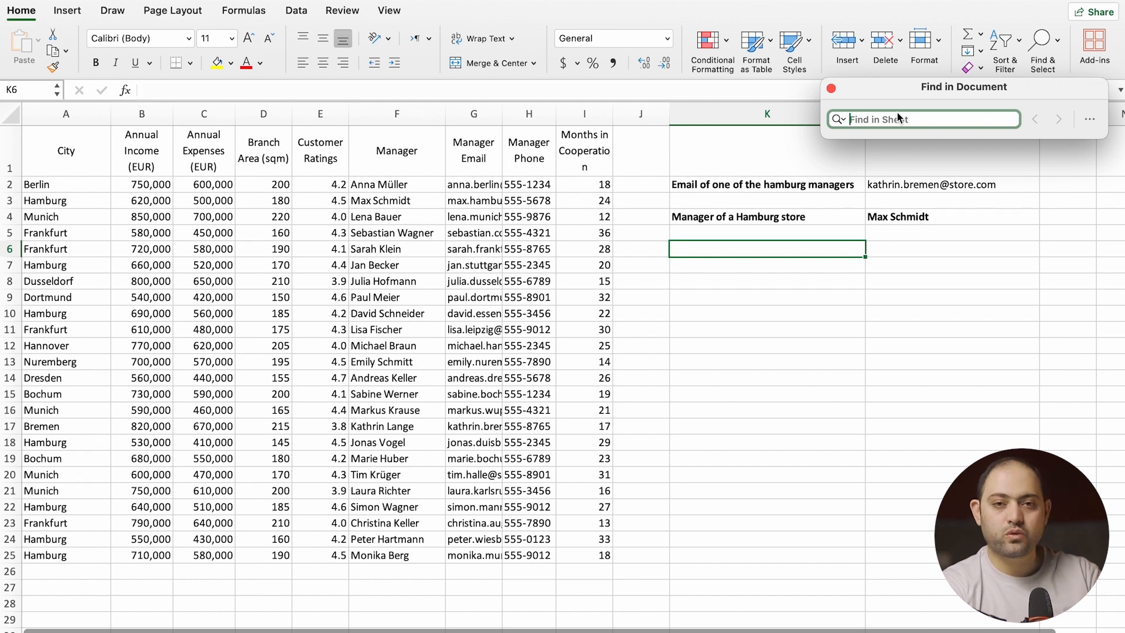
click(1087, 119)
click(1073, 145)
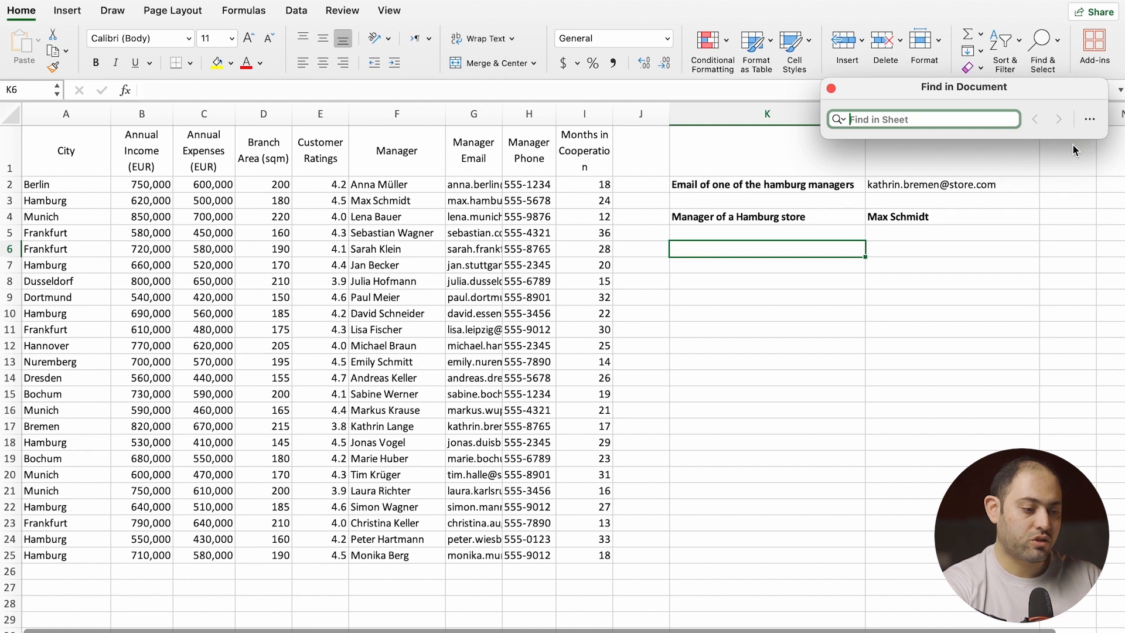